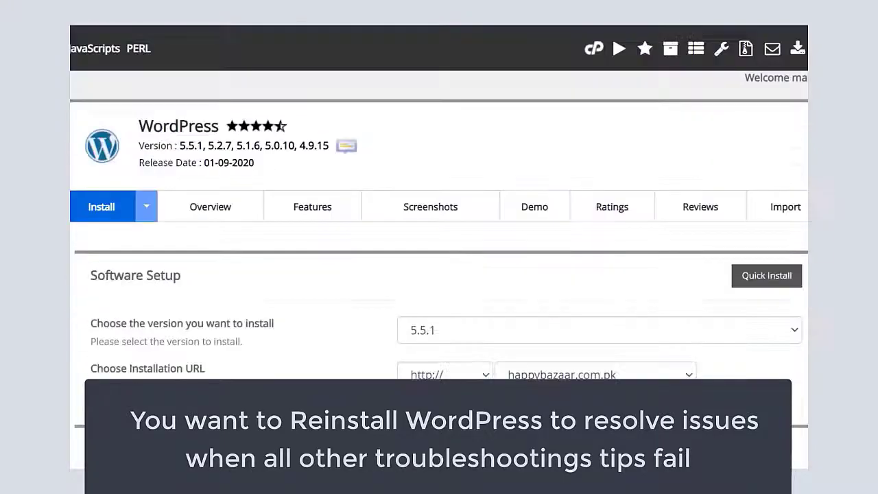
Step: Set the WordPress installation URL domain to codydigital.com and select the admin password
scroll(647, 149, down, 3)
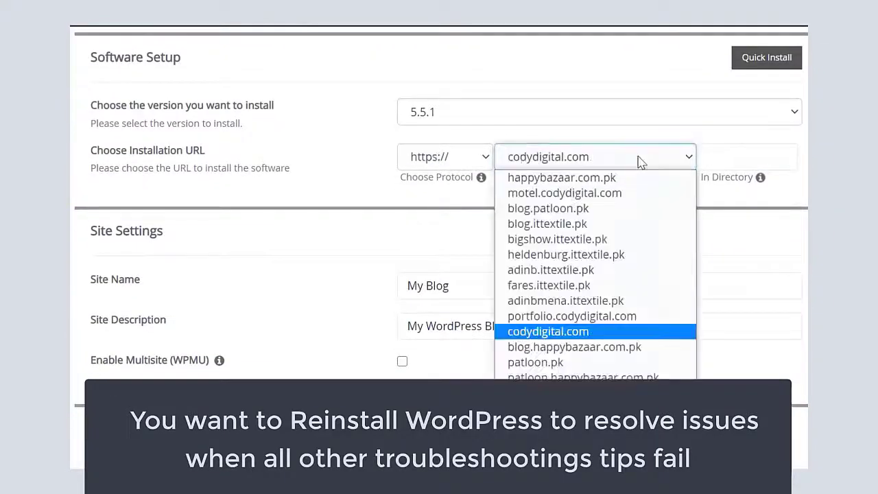
click(588, 331)
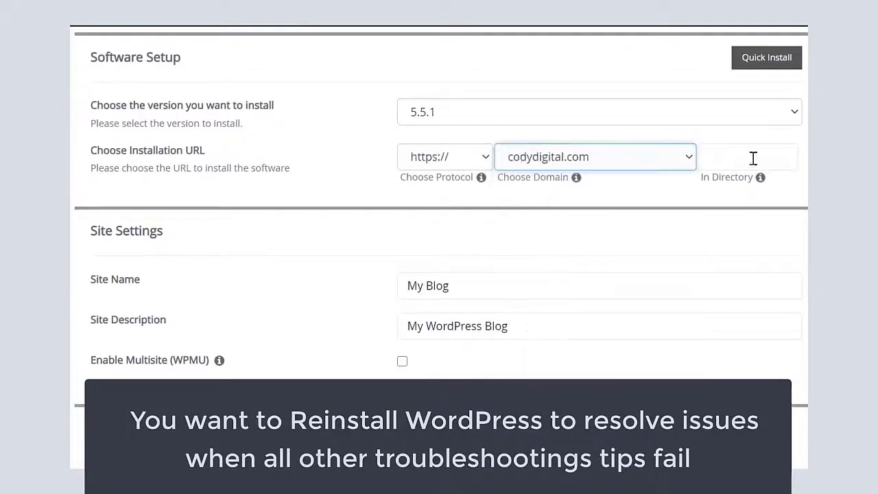
scroll(584, 149, down, 5)
triple_click(584, 149)
Step: Replace the name part of the Admin Email address
click(414, 215)
double_click(414, 215)
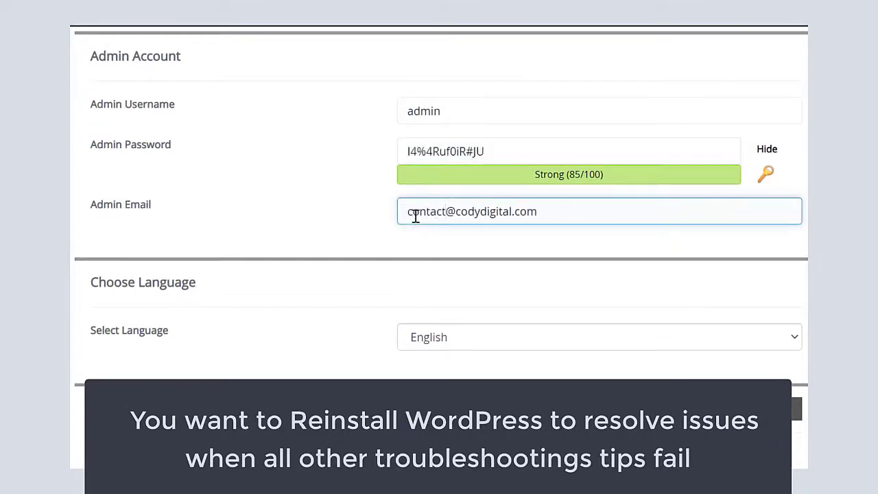
scroll(415, 215, down, 15)
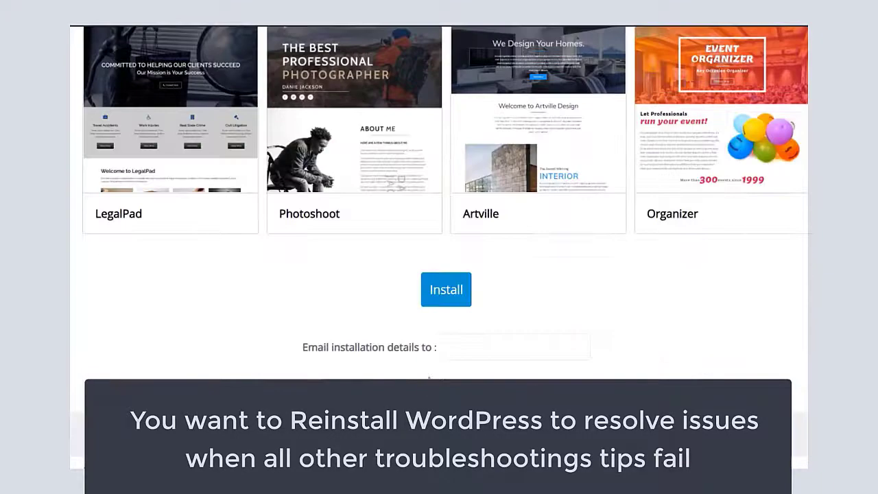
key(alt+Tab)
Step: Paste the new admin password over the old one in the notes, then run the WordPress install
double_click(259, 173)
key(ctrl+v)
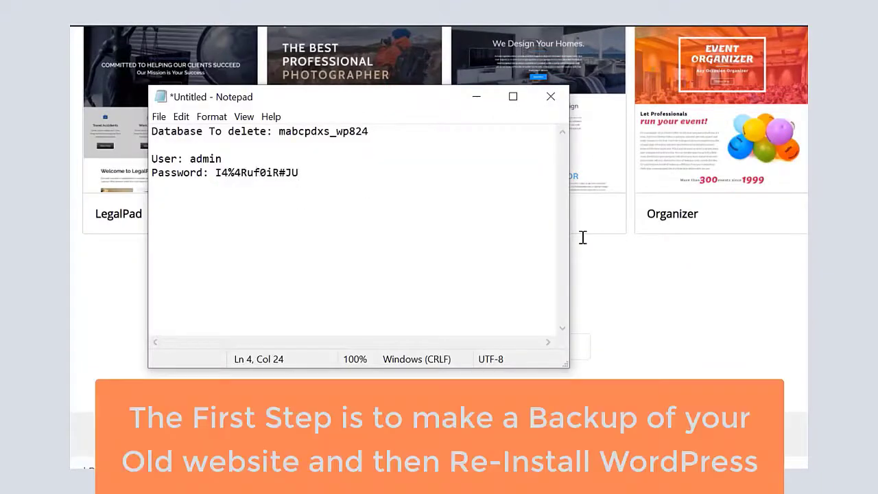
click(583, 238)
click(451, 297)
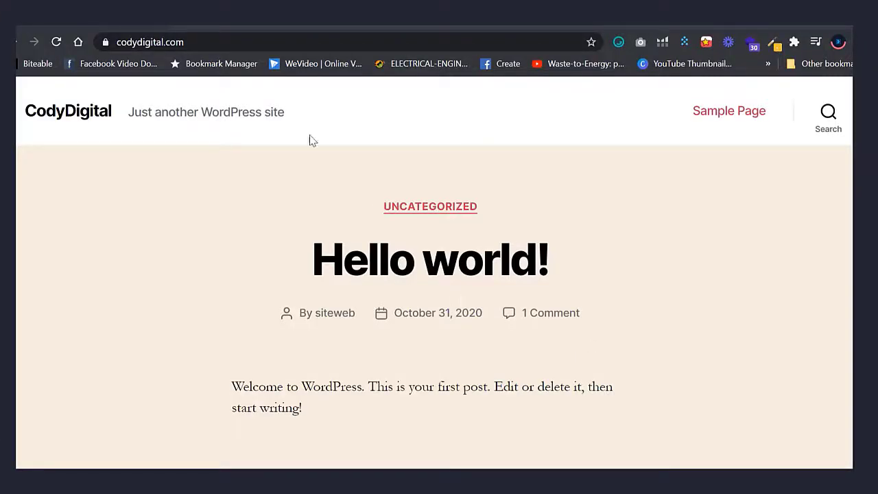
Step: Load codydigital.com/cpanel instead of wp-admin/ and log in to cPanel
click(295, 42)
click(295, 42)
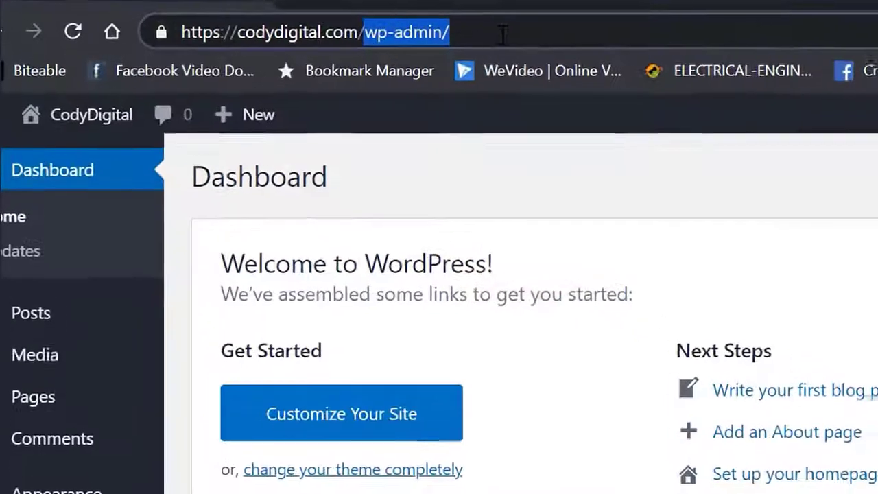
text(cpan)
key(Return)
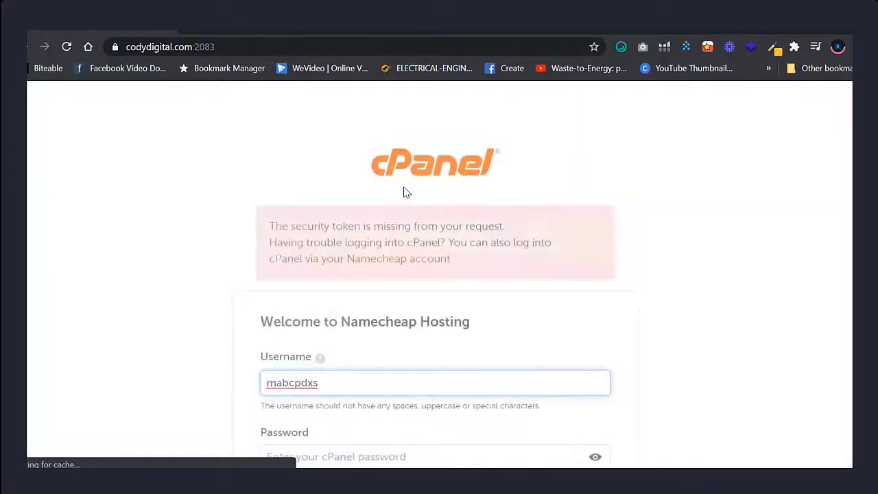
scroll(518, 341, down, 3)
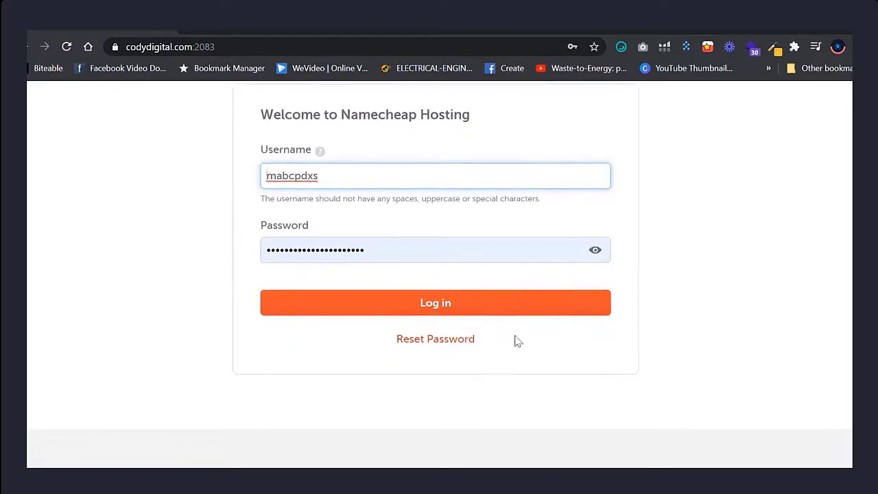
click(477, 316)
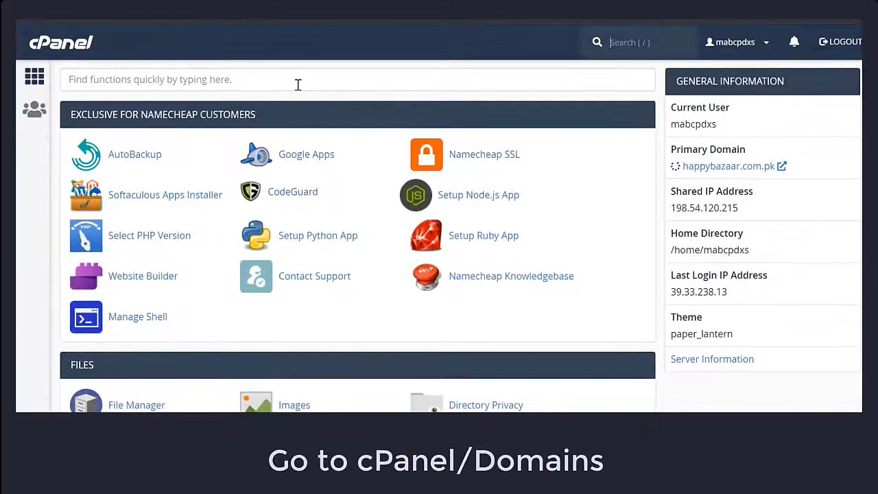
Step: Find Domains with 'dom', filter for codydigital, and open the /codydigital.com document root
click(297, 85)
text(doma)
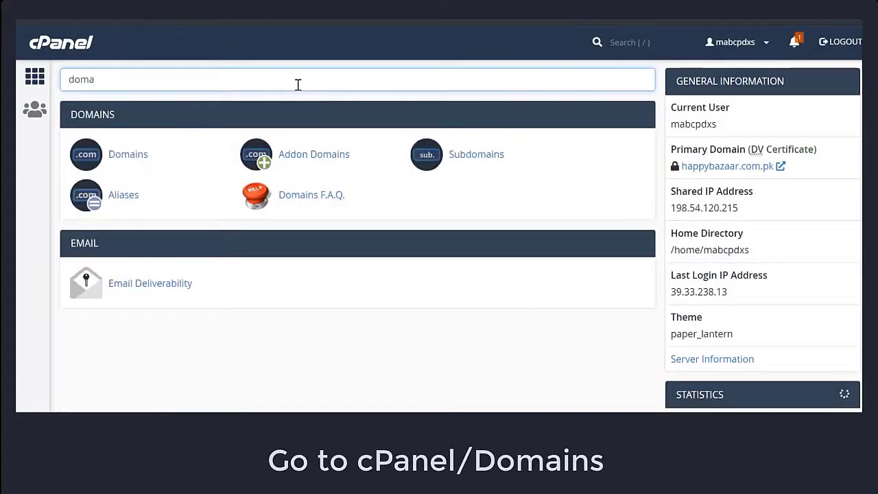
click(139, 154)
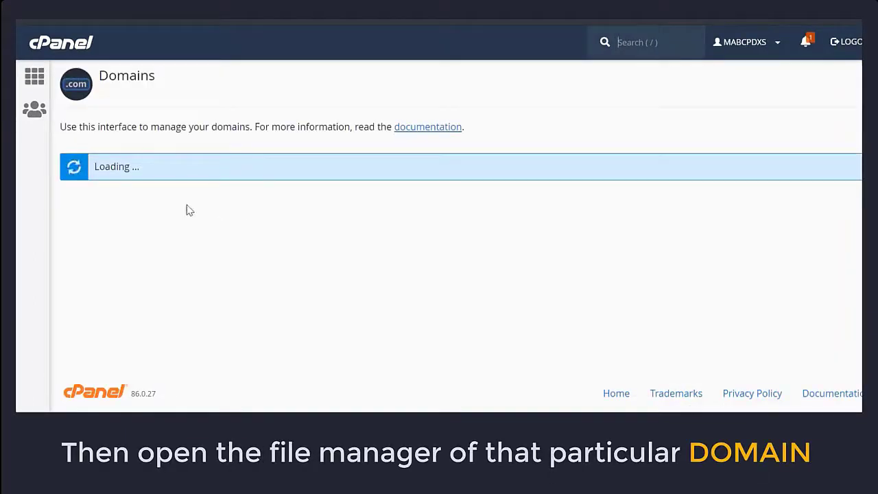
click(204, 170)
text(codydigital)
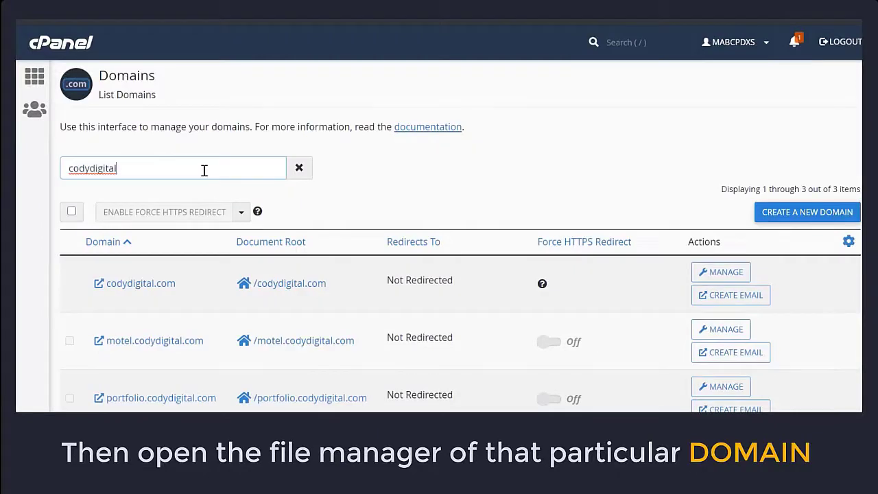
click(290, 284)
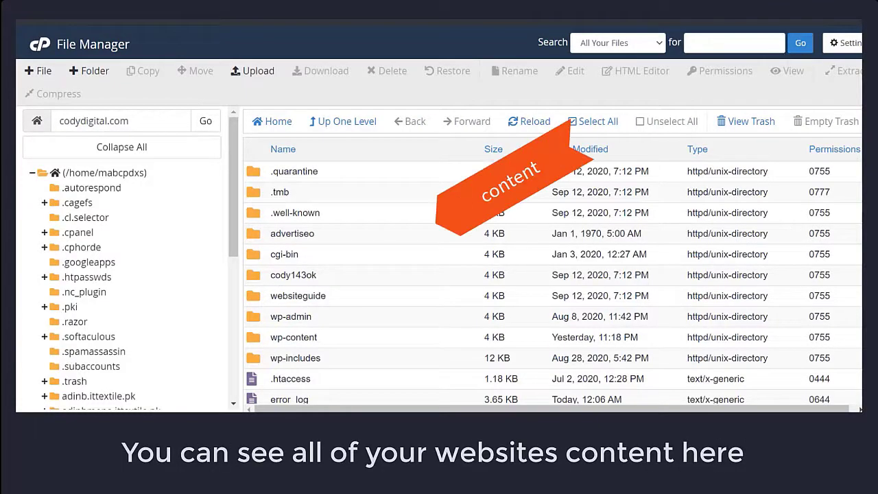
Step: Open the public_html folder in File Manager
scroll(553, 283, down, 3)
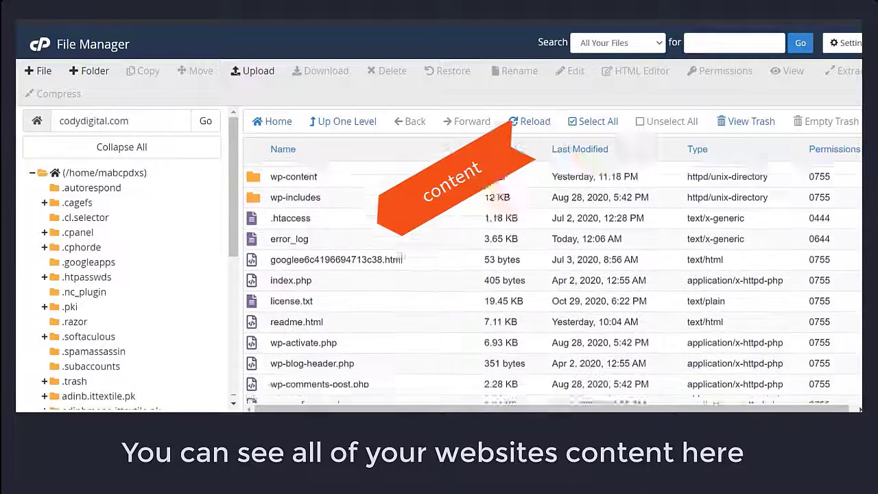
scroll(553, 283, down, 3)
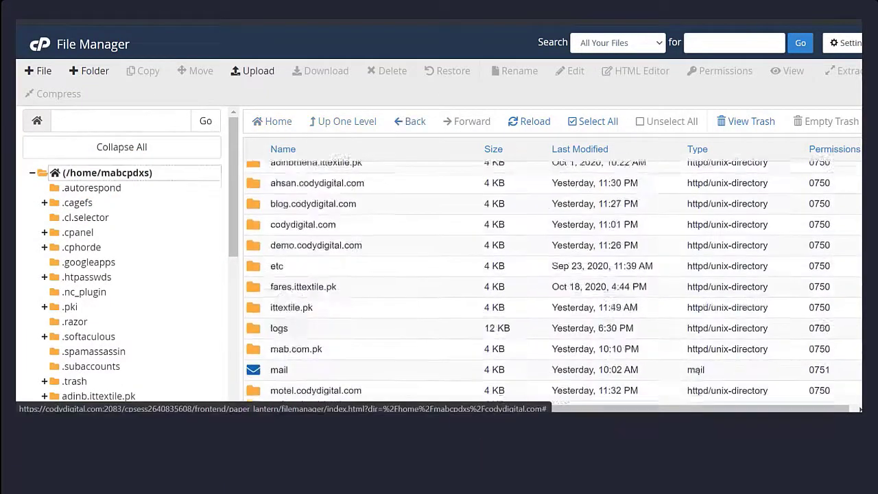
scroll(553, 282, down, 3)
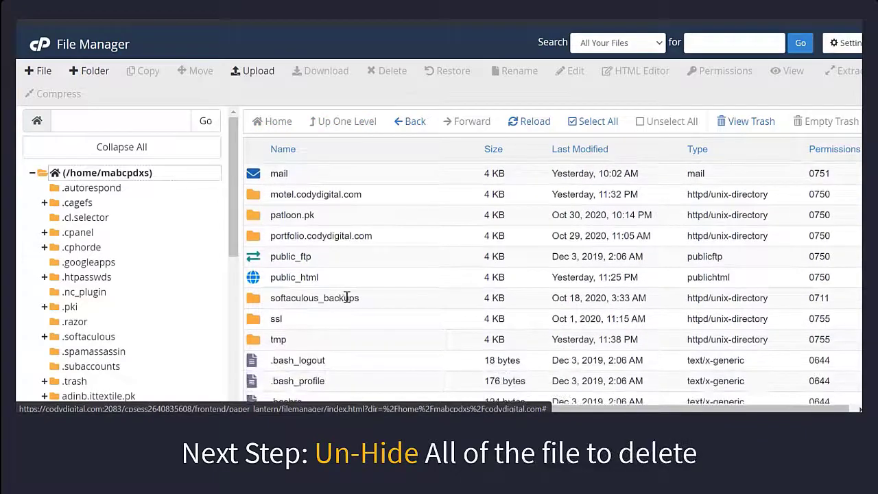
double_click(254, 279)
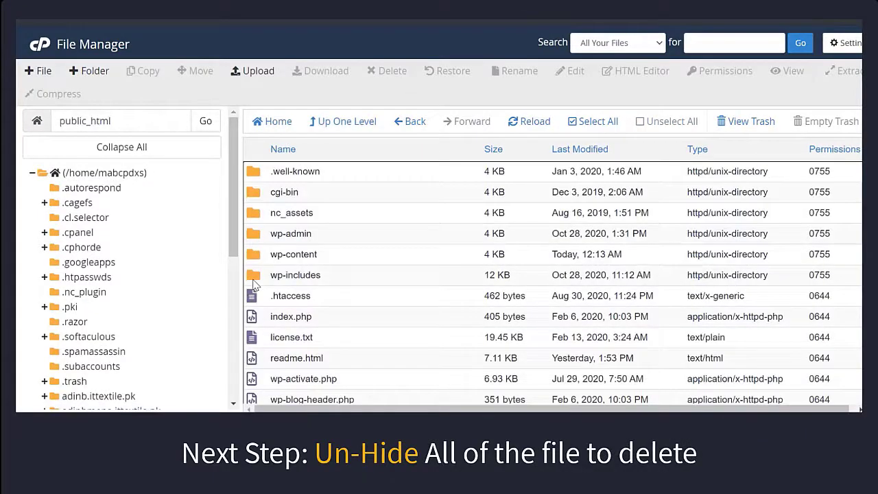
Step: Save File Manager preferences with codydigital.com as document root and hidden files shown
click(847, 43)
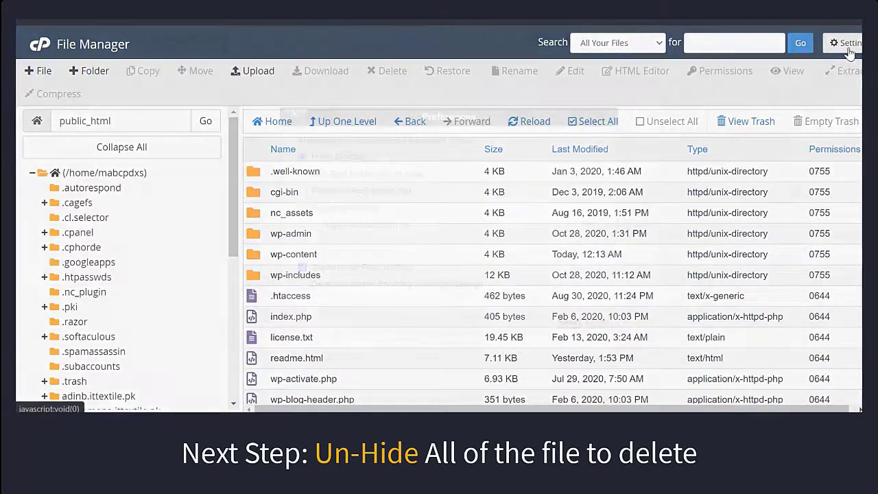
click(395, 228)
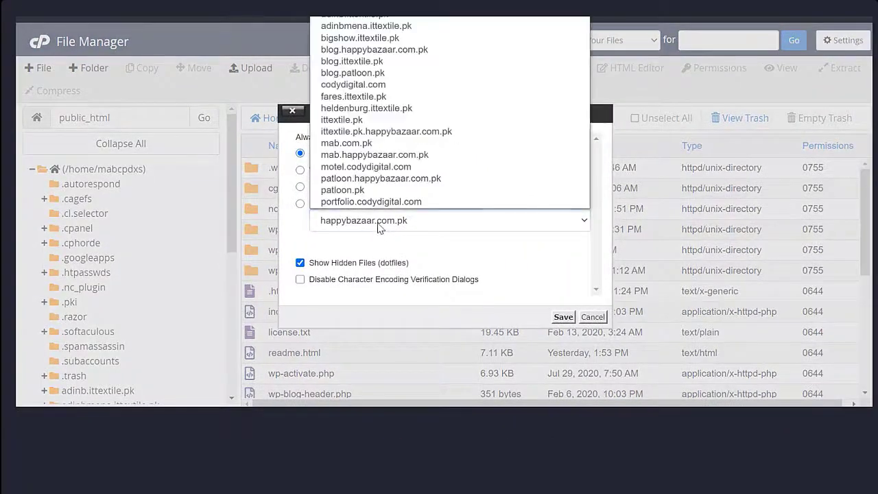
key(c)
key(Return)
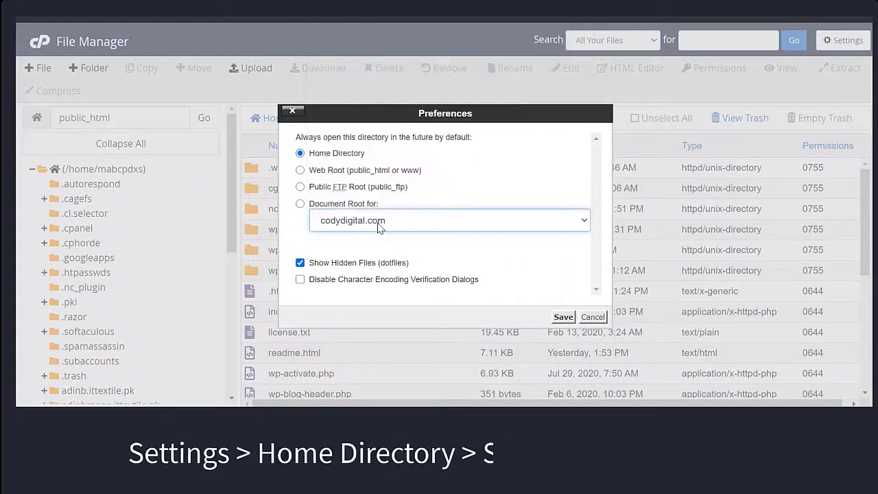
click(563, 319)
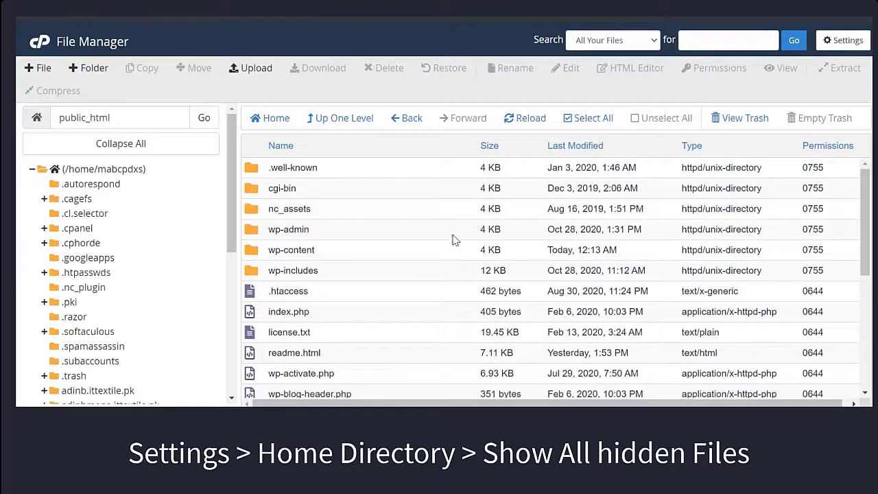
Step: Select all items in public_html and confirm deleting them to Trash
click(594, 119)
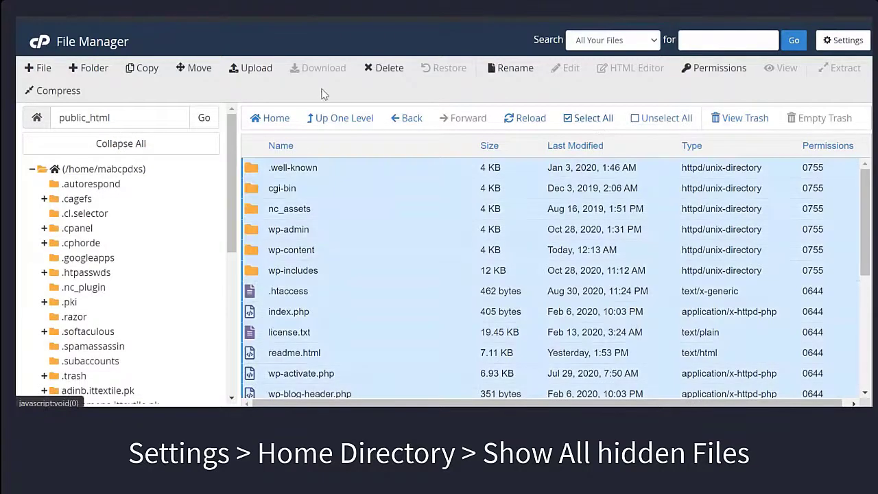
click(388, 70)
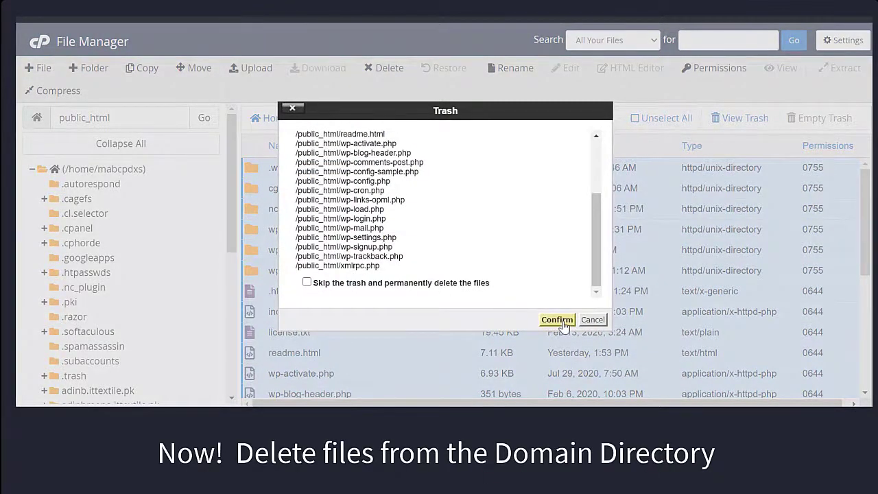
click(557, 321)
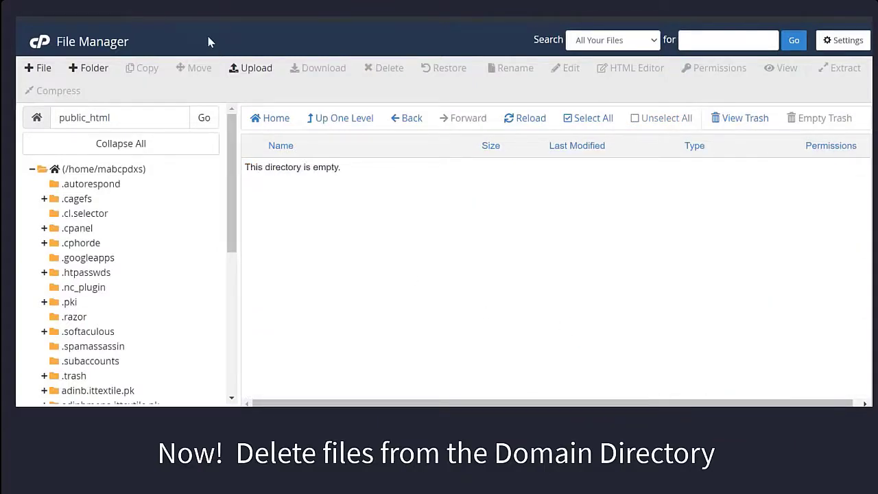
Step: From the cPanel home page, find 'php' and open phpMyAdmin
click(43, 48)
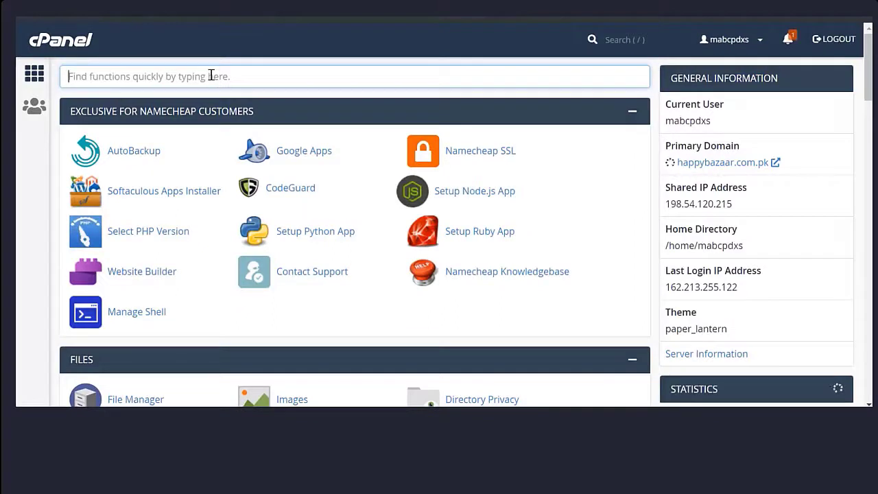
text(php)
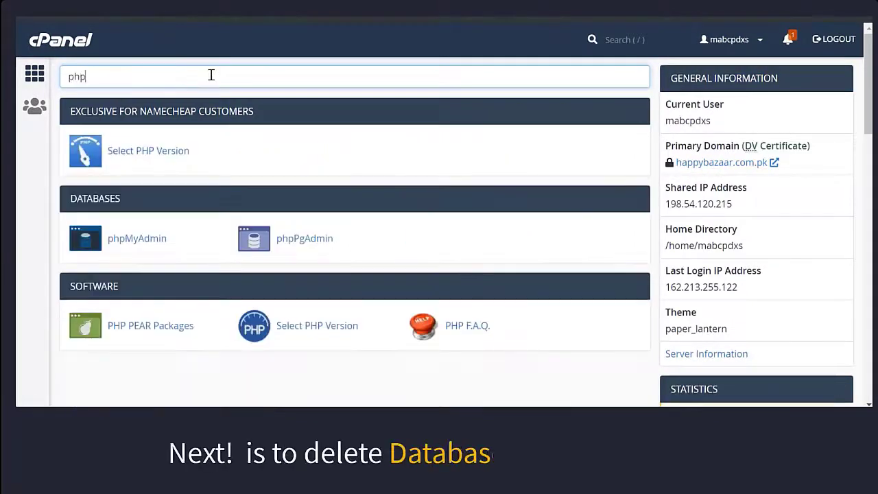
click(136, 238)
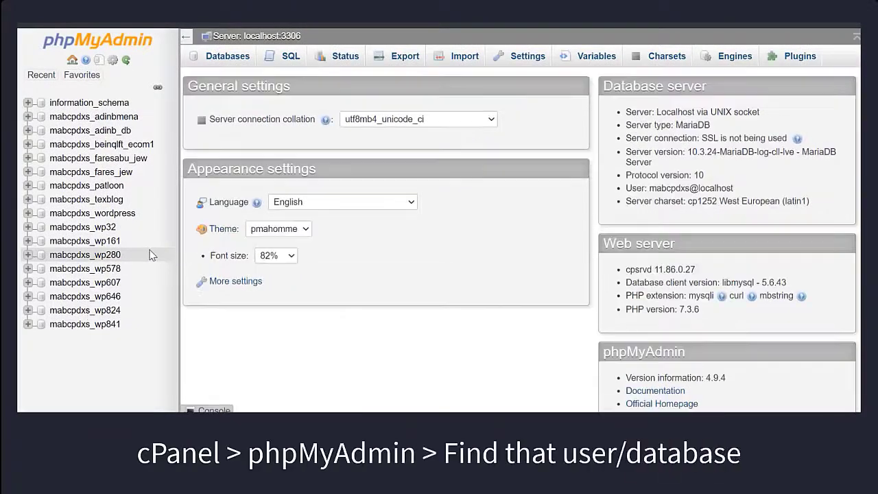
click(80, 314)
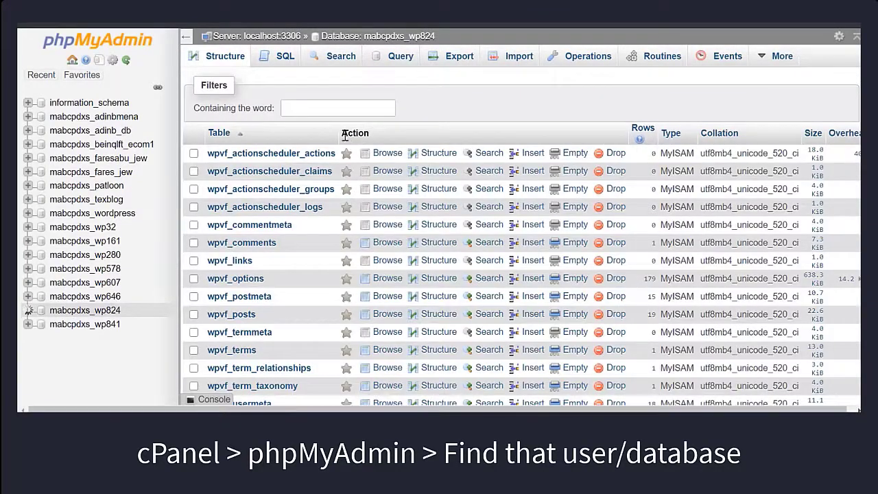
click(336, 108)
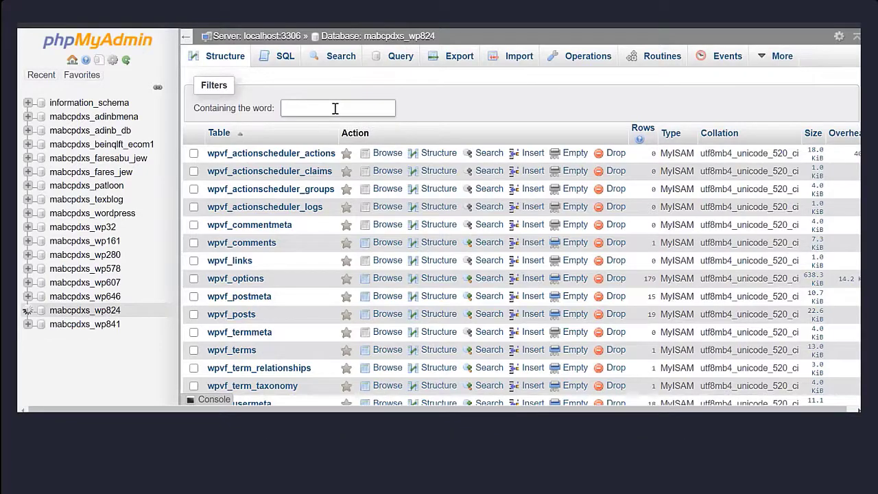
text(option)
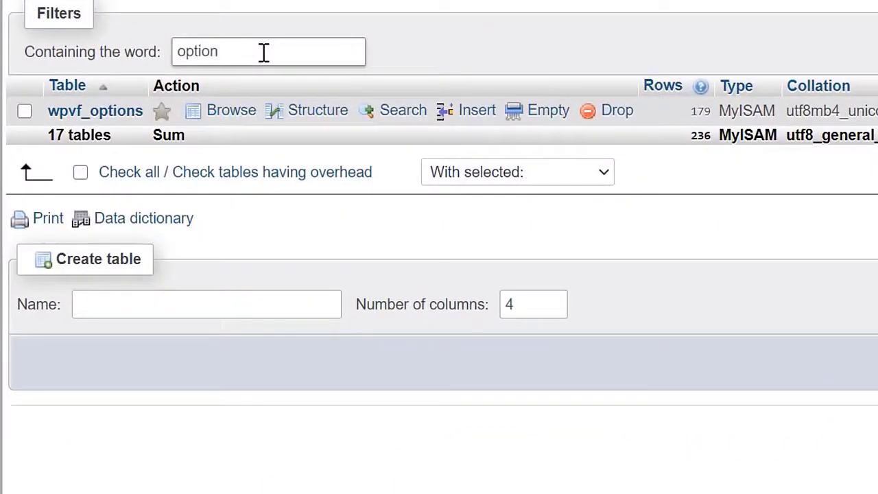
click(118, 114)
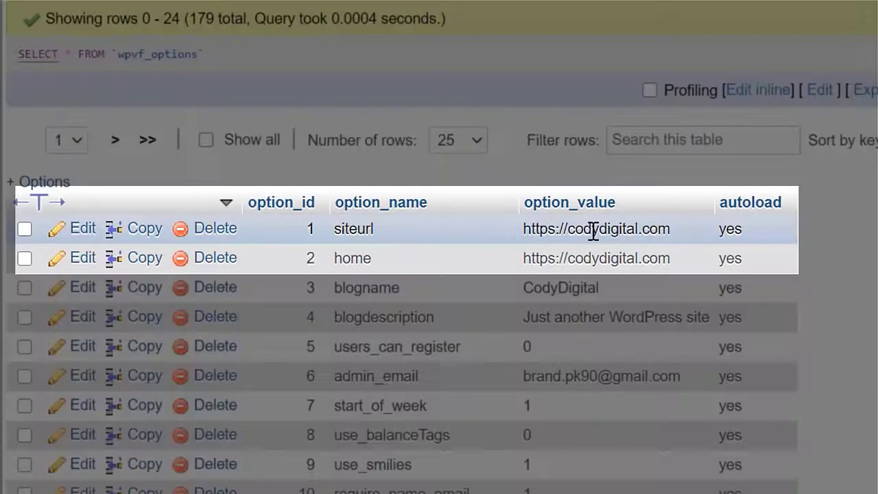
double_click(594, 231)
key(ctrl+a)
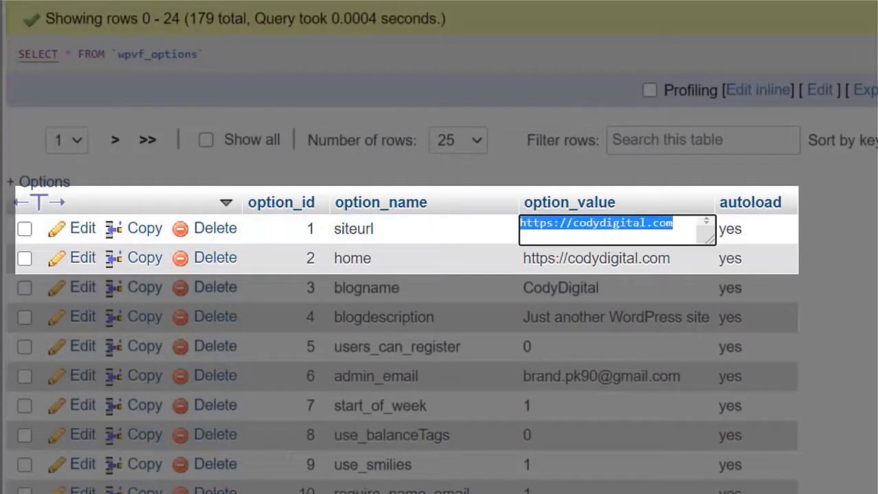
key(Return)
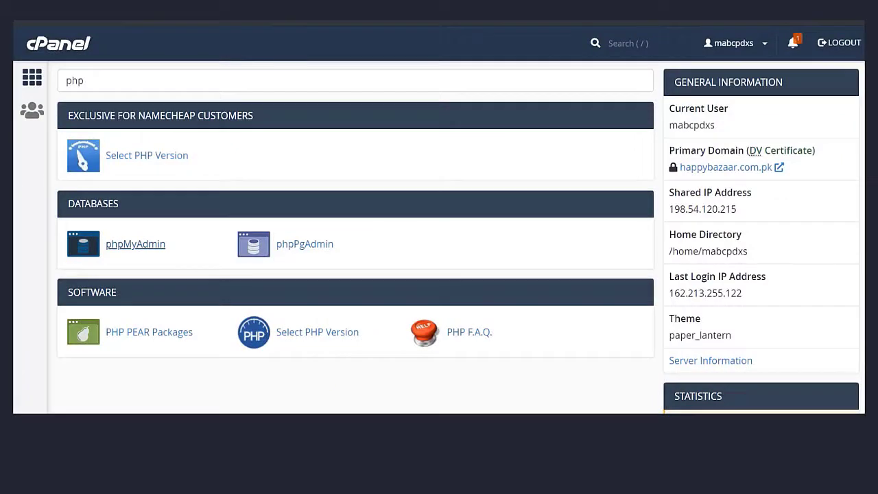
Step: Search cPanel functions for 'data' and open MySQL Databases
double_click(163, 78)
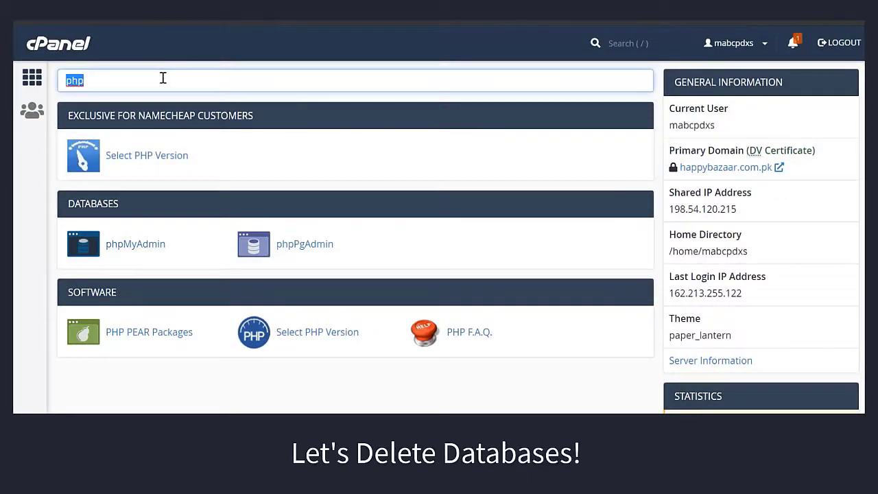
text(data)
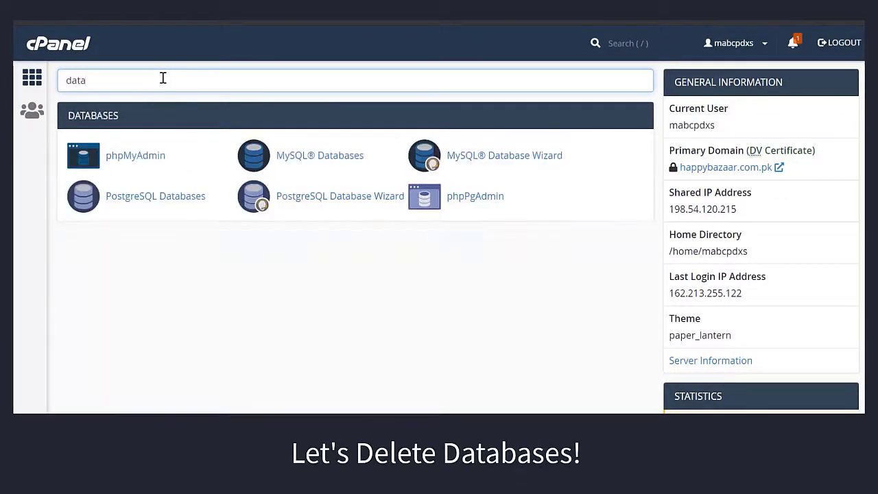
click(327, 157)
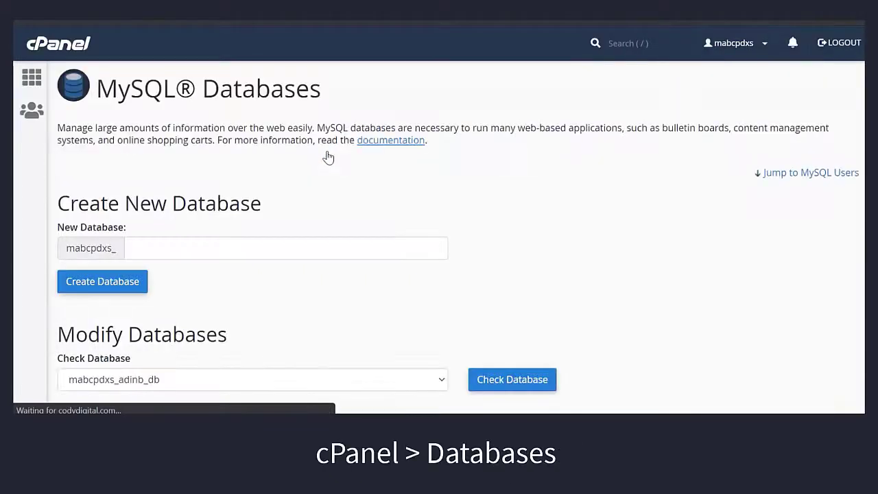
scroll(439, 236, down, 4)
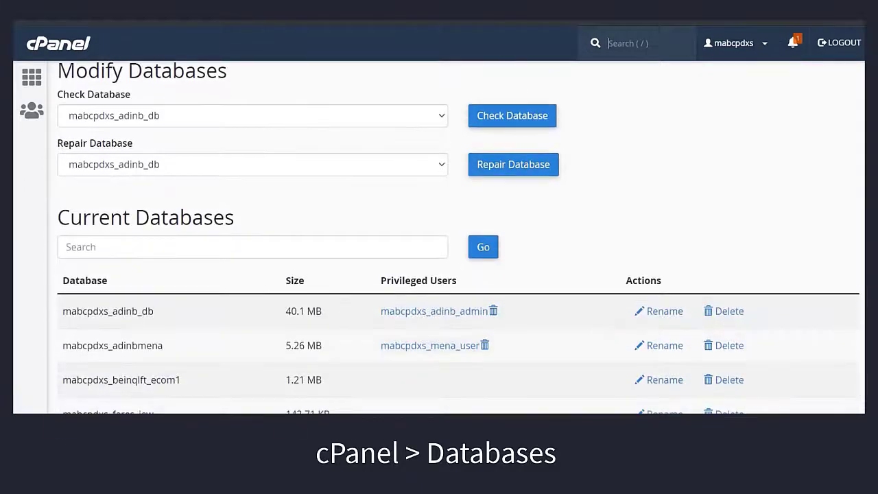
scroll(439, 236, down, 3)
scroll(439, 236, down, 3)
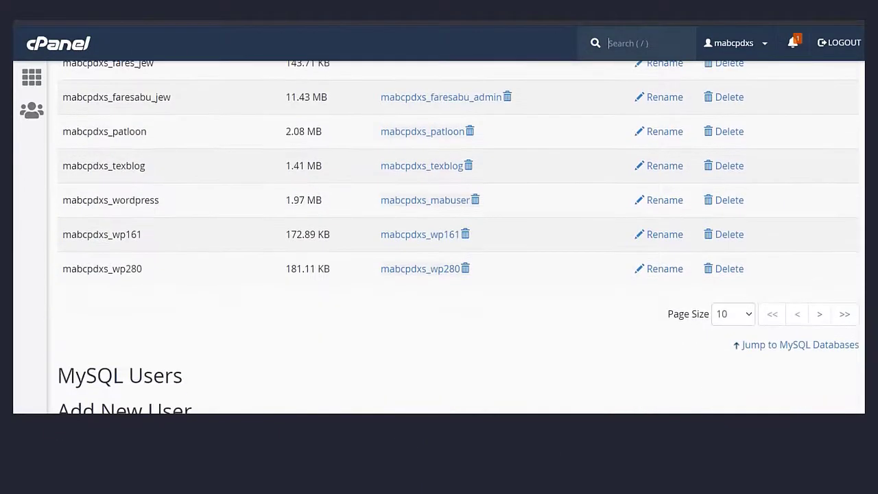
Step: Copy mabcpdxs_wp824 from the note and search the current databases for it
key(alt+Tab)
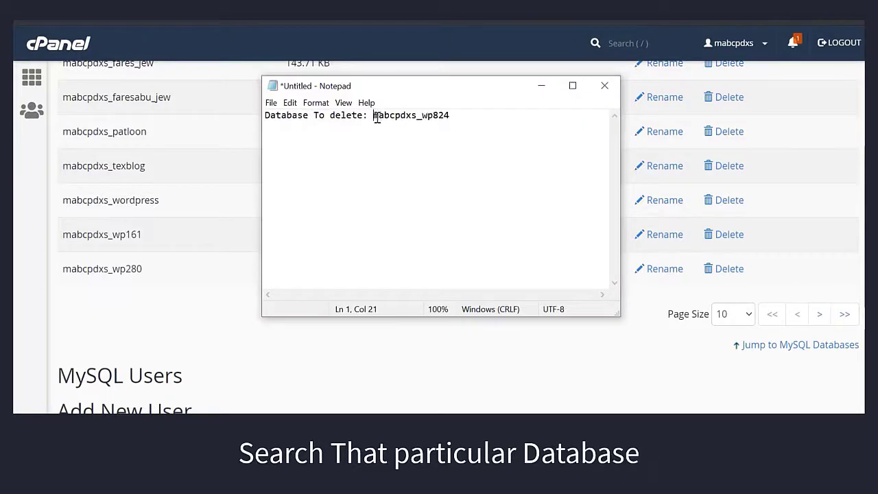
drag(374, 117, 457, 118)
key(ctrl+c)
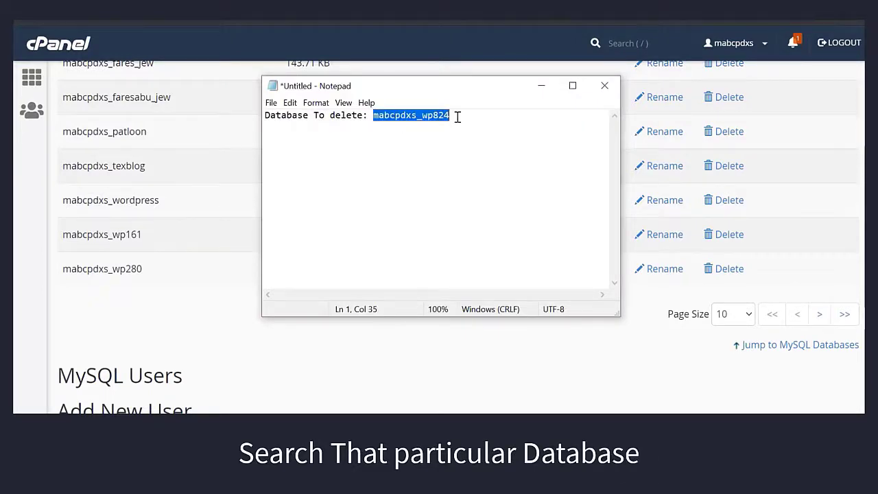
key(alt+Tab)
scroll(459, 233, up, 5)
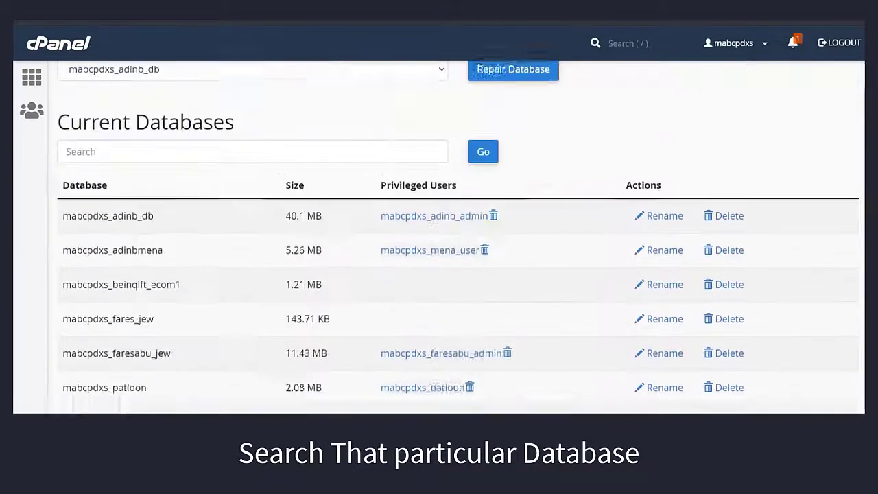
click(360, 286)
key(ctrl+v)
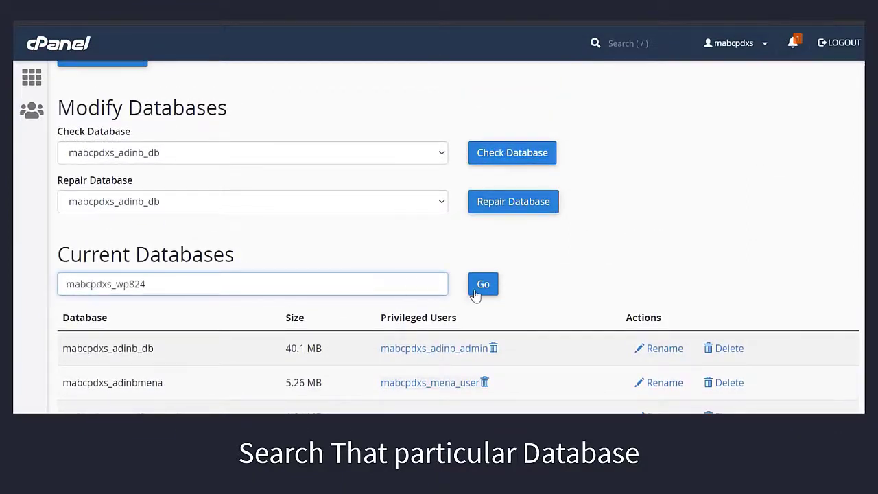
click(476, 293)
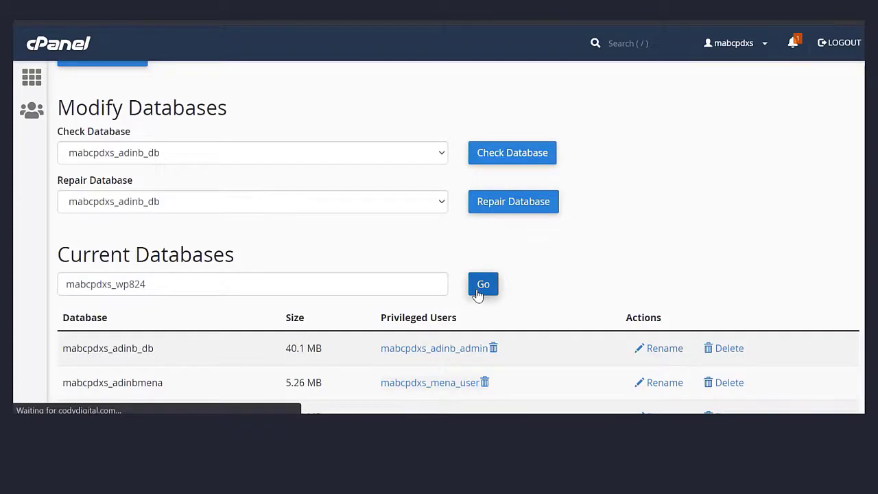
Step: Permanently delete the mabcpdxs_wp824 database and return from the result page
scroll(854, 141, down, 4)
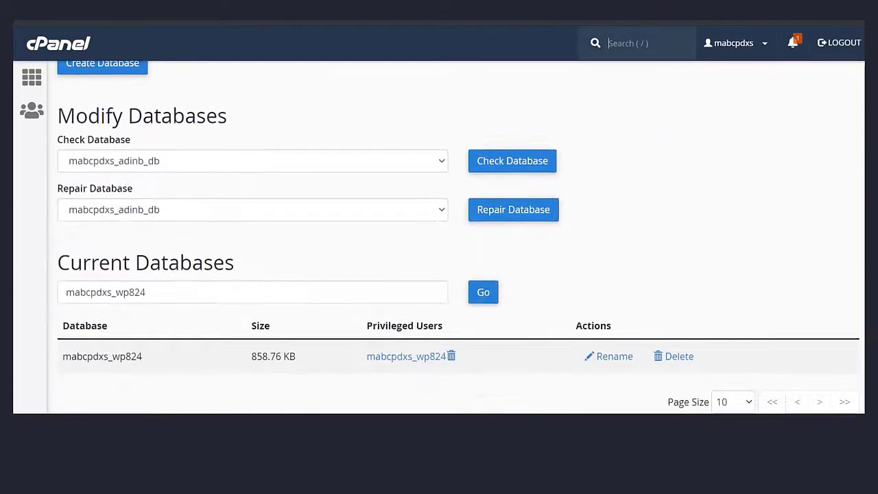
scroll(459, 238, down, 2)
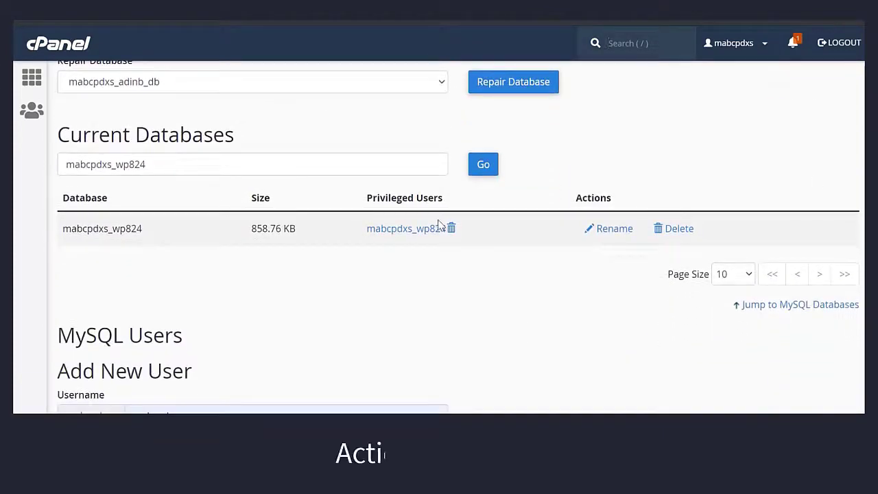
click(680, 232)
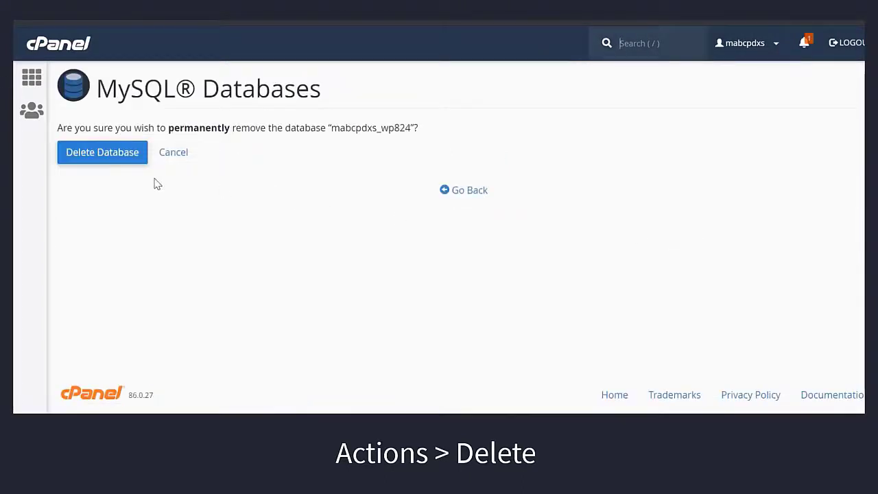
click(117, 158)
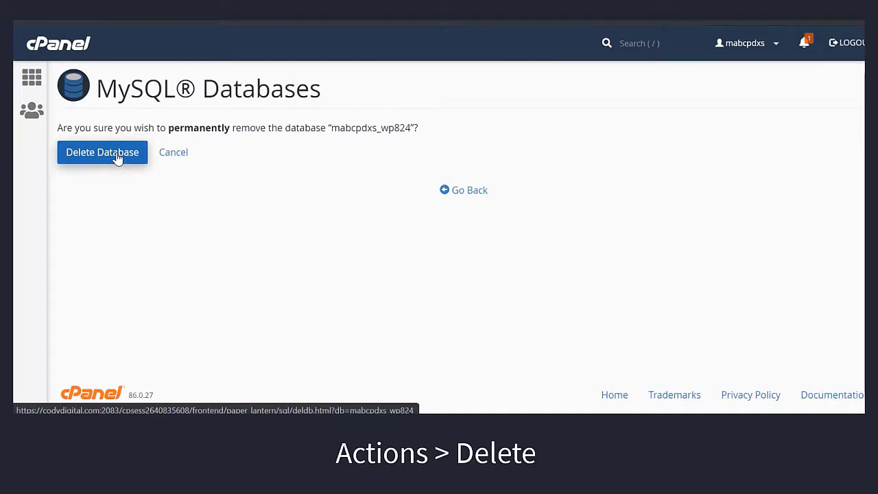
click(117, 157)
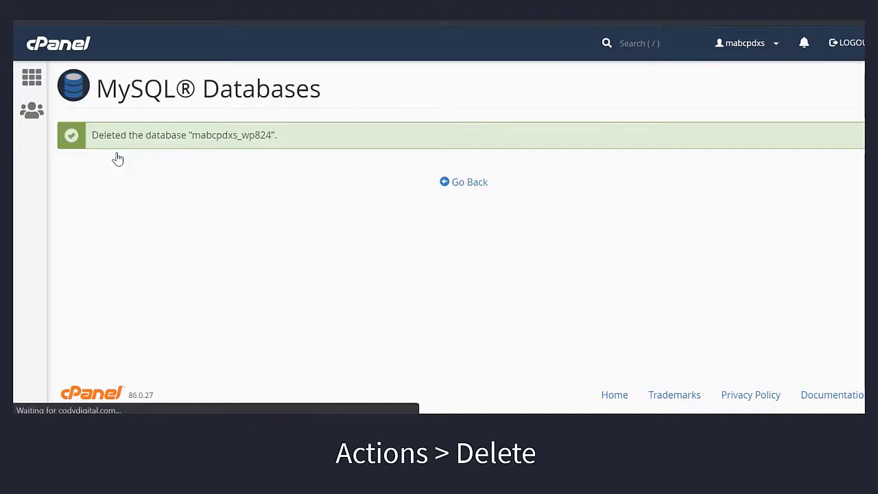
click(476, 186)
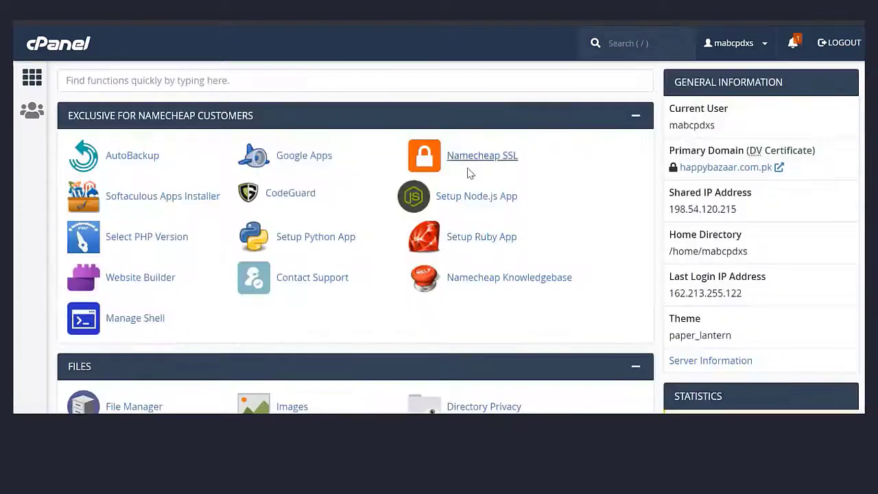
Step: Find 'wordp' and open WordPress Manager by Softaculous's install form
click(356, 81)
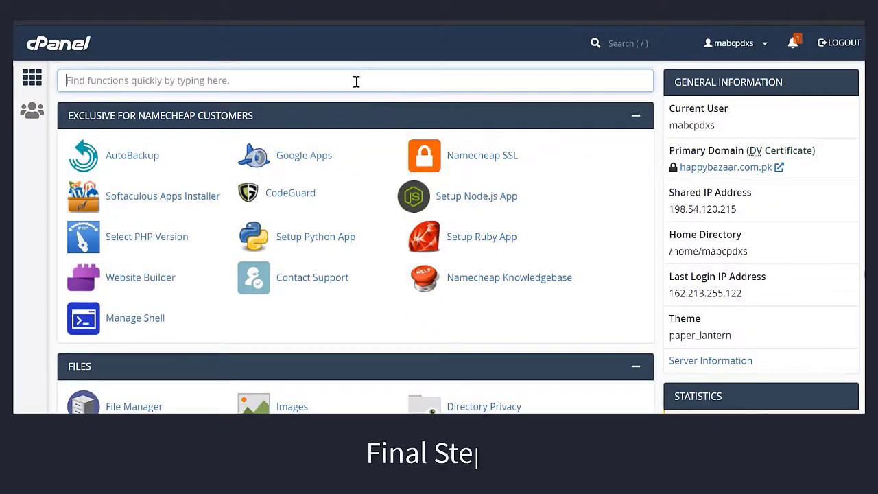
text(wordp)
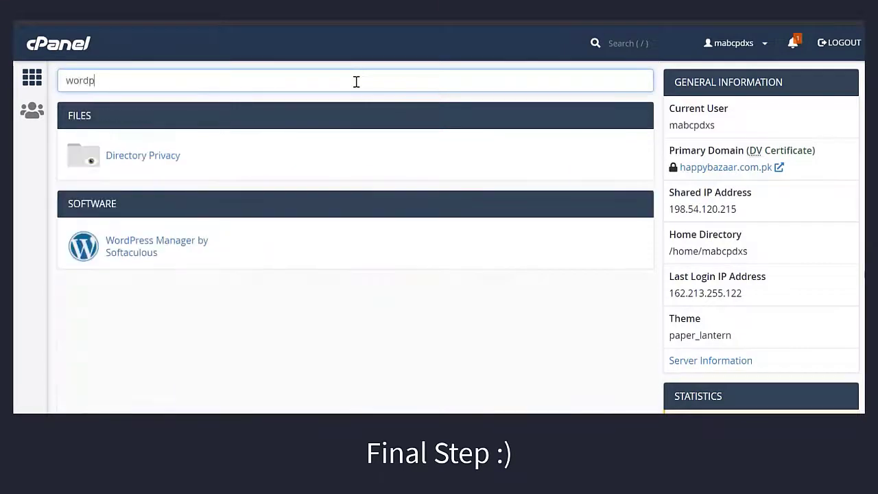
click(137, 254)
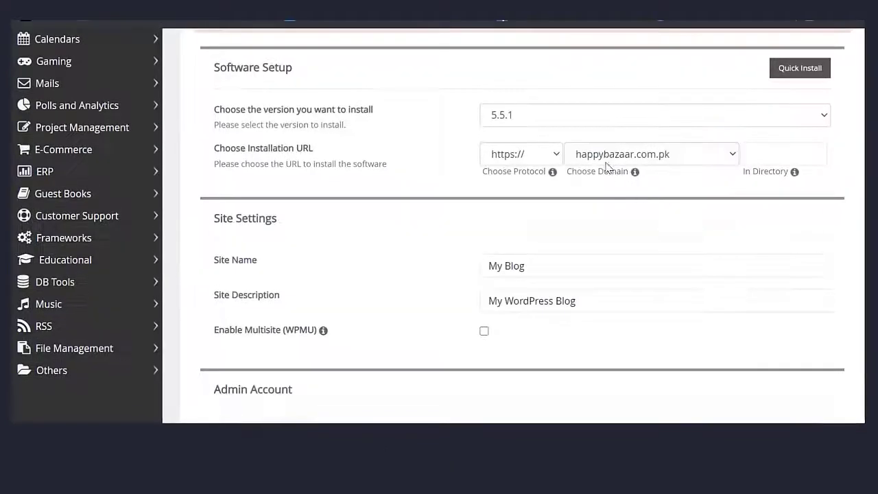
click(606, 154)
key(c)
key(Return)
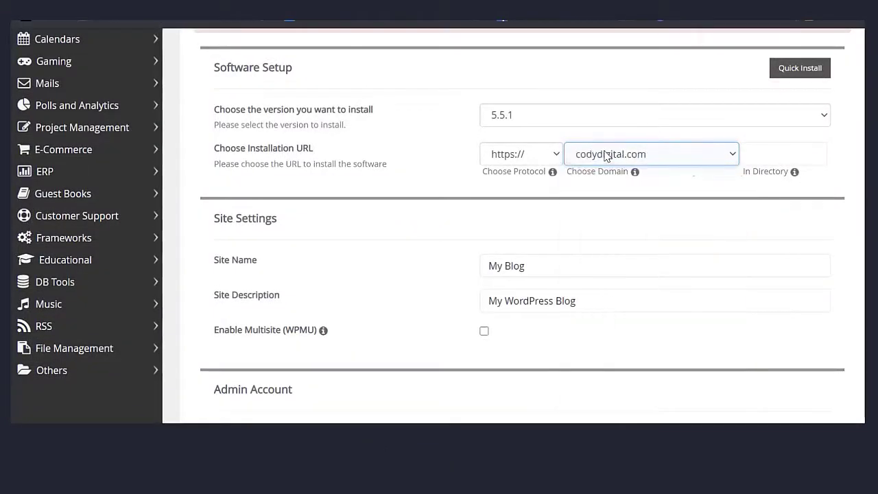
scroll(570, 209, down, 7)
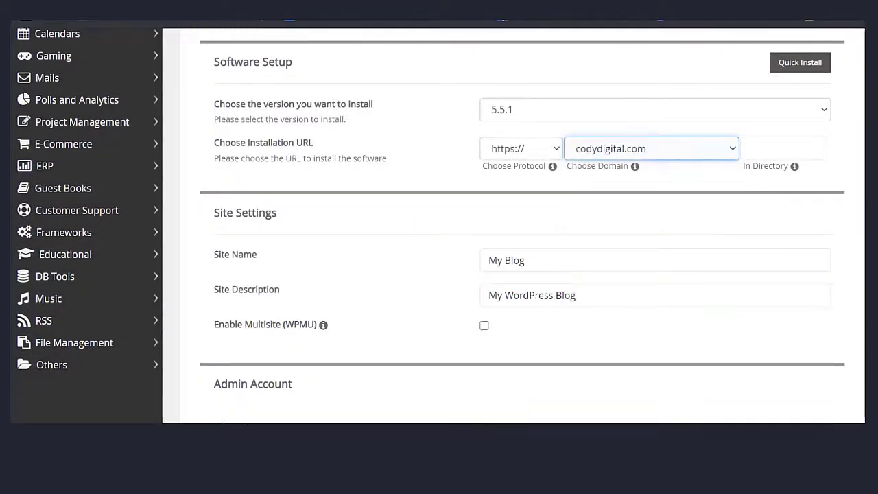
triple_click(511, 62)
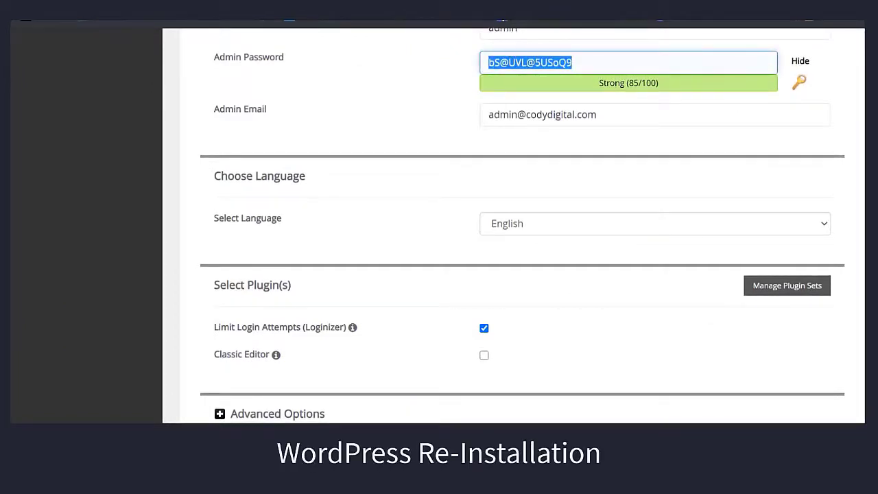
click(498, 114)
double_click(499, 114)
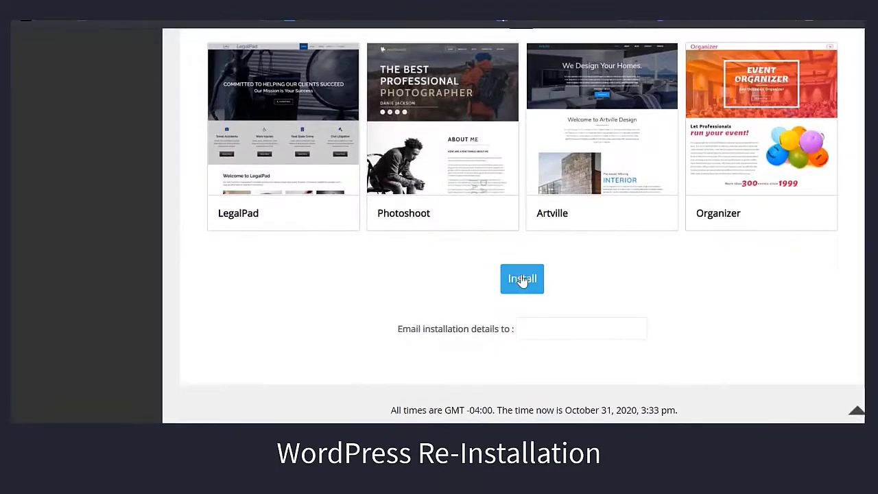
click(522, 279)
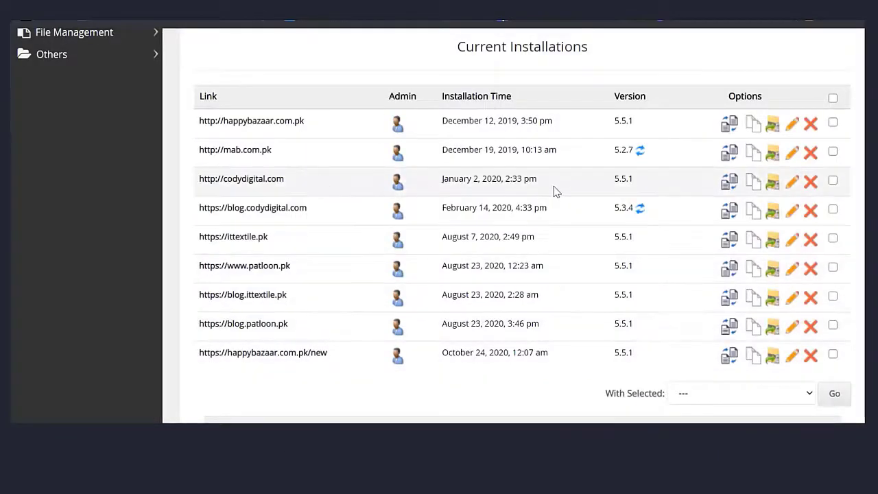
Step: Remove the codydigital.com WordPress installation with its files and database, then return to the overview
click(810, 184)
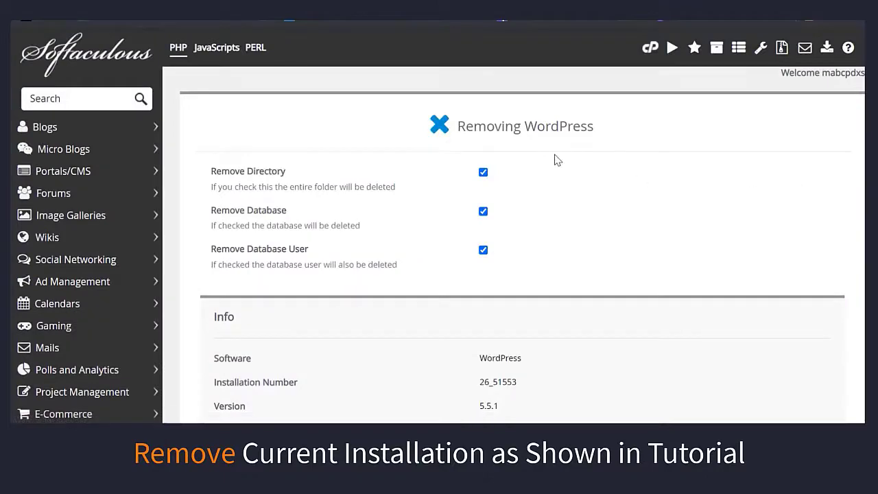
scroll(726, 165, down, 5)
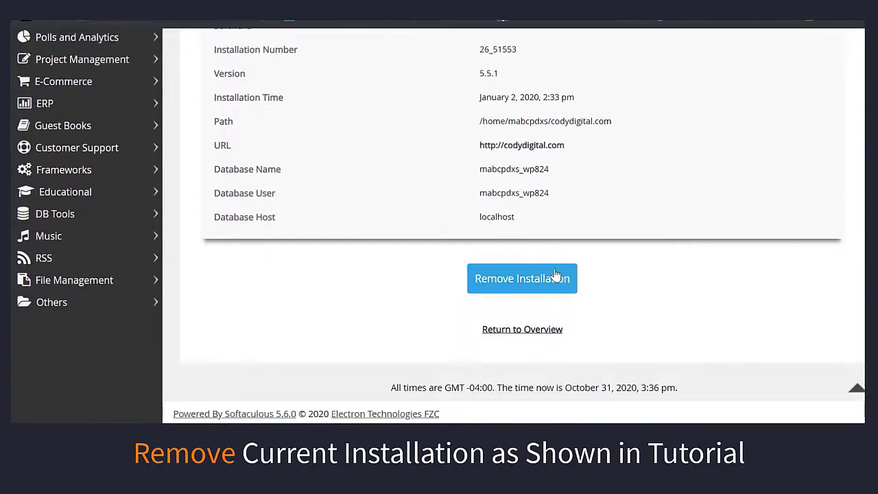
click(518, 280)
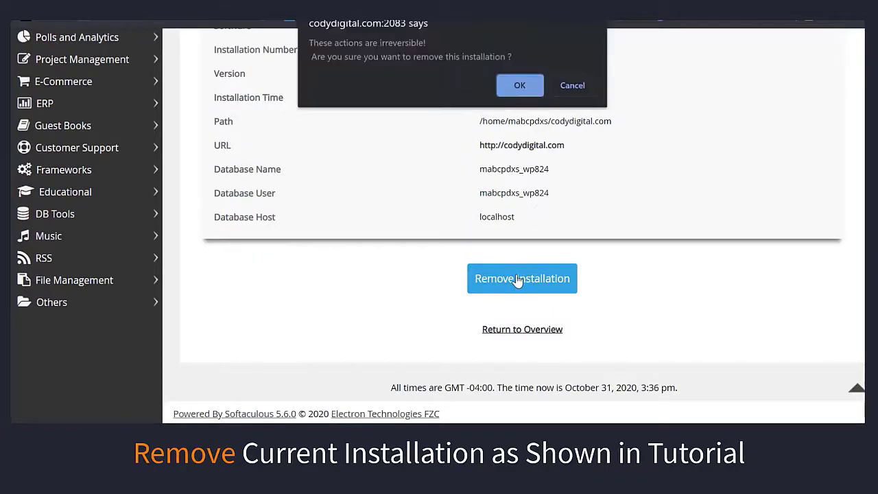
click(521, 85)
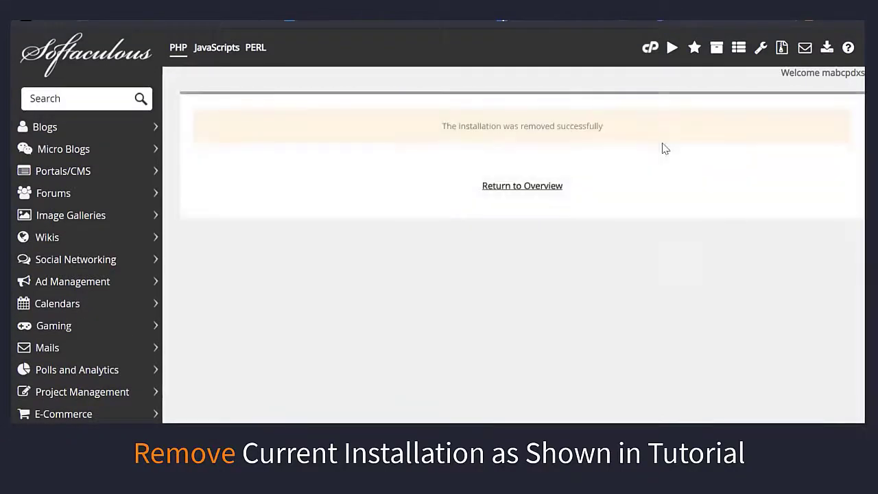
click(515, 192)
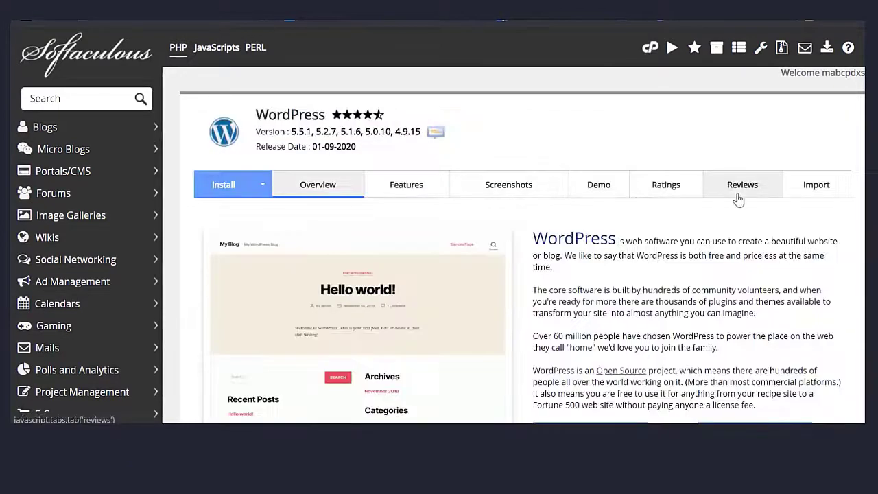
scroll(597, 192, down, 4)
click(597, 192)
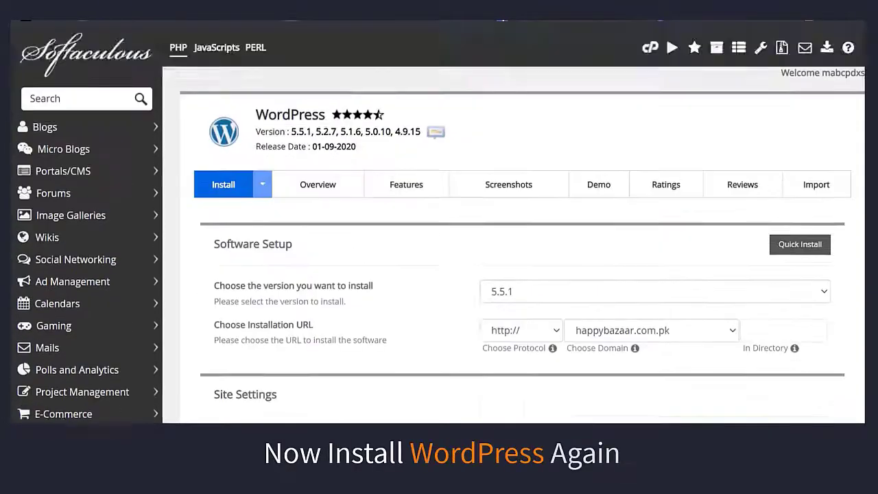
scroll(717, 120, down, 3)
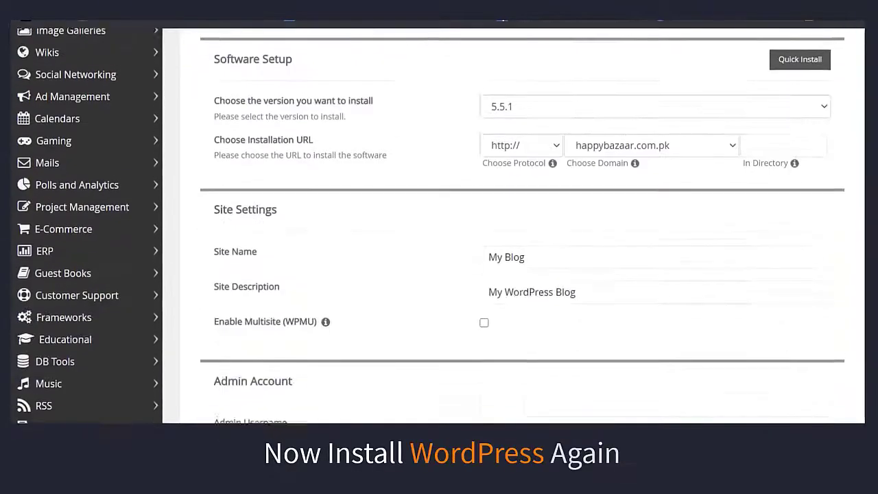
click(686, 142)
click(686, 292)
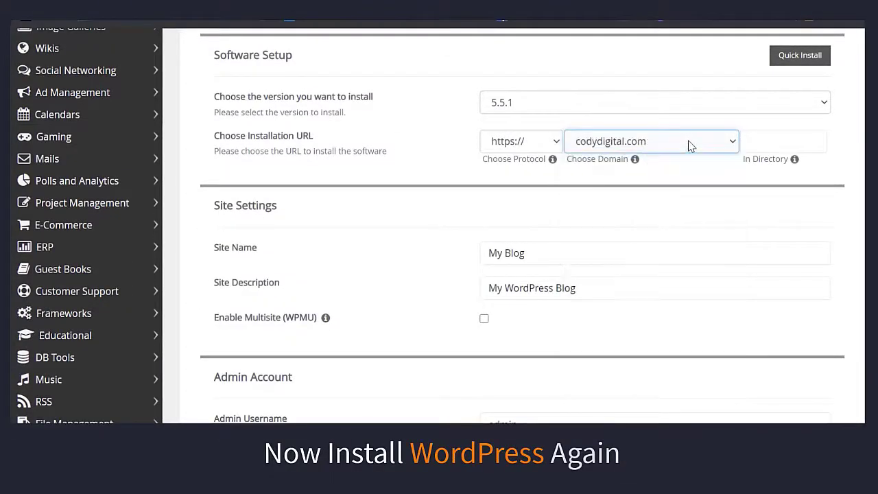
scroll(643, 206, down, 5)
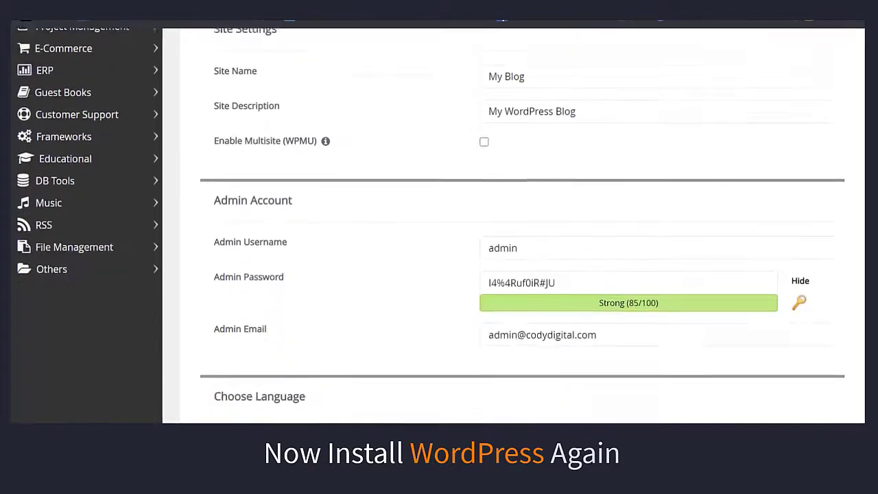
click(643, 135)
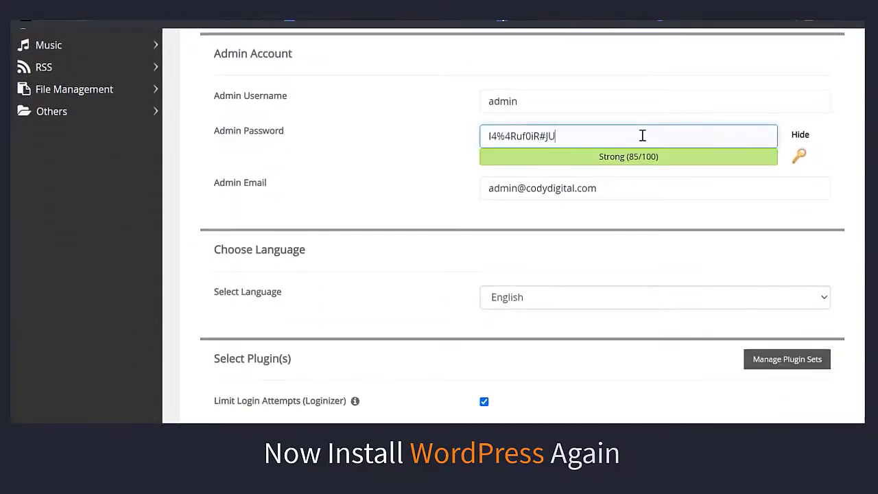
key(ctrl+a)
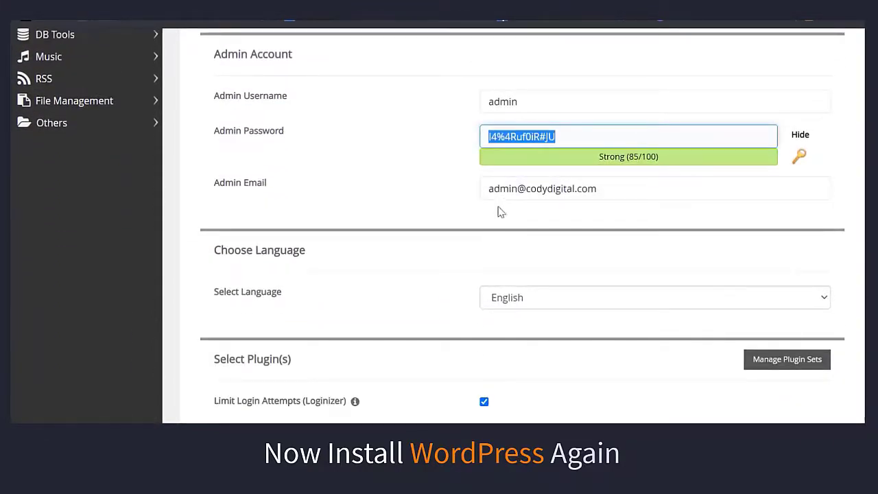
double_click(495, 190)
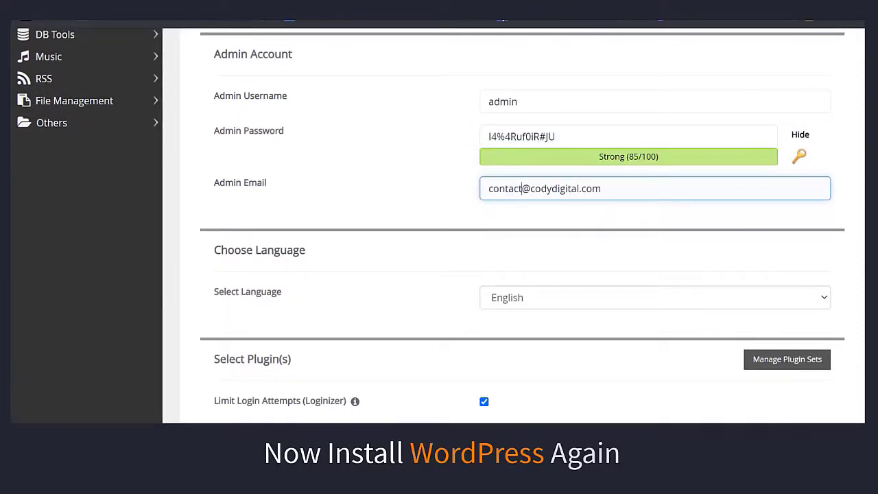
Step: Replace the old password in the notes with the new admin password
scroll(513, 226, down, 6)
scroll(750, 369, down, 3)
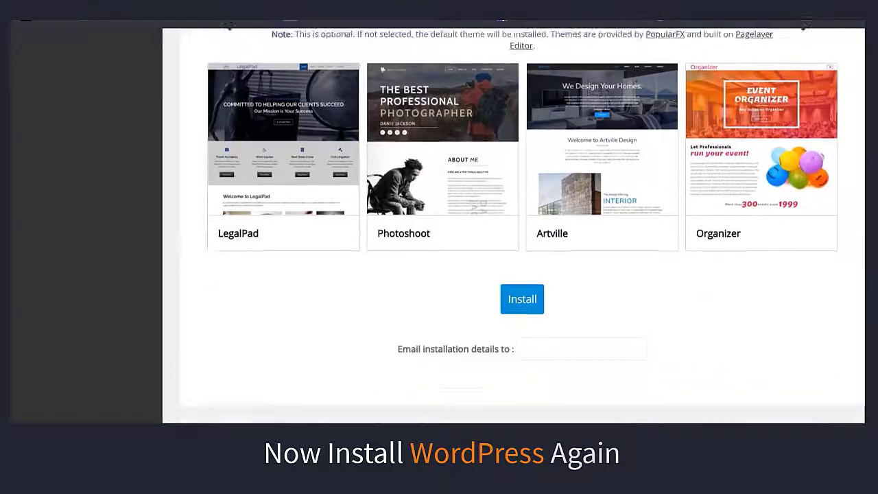
key(alt+Tab)
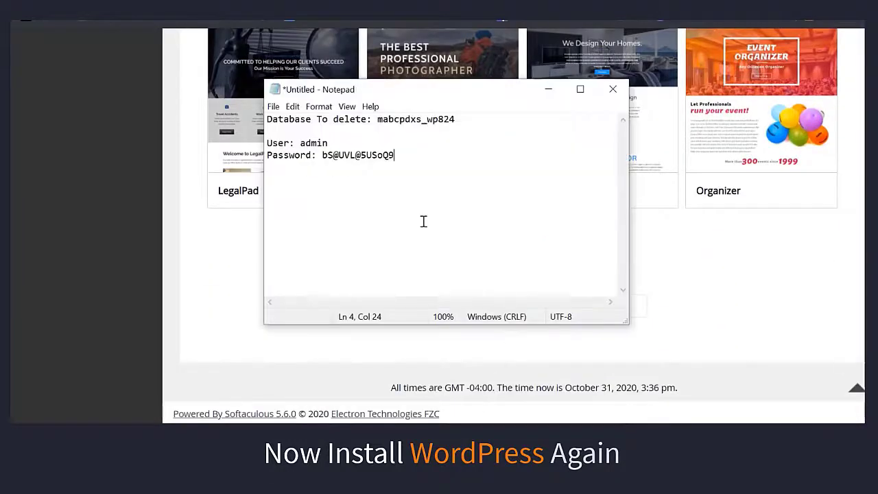
double_click(360, 157)
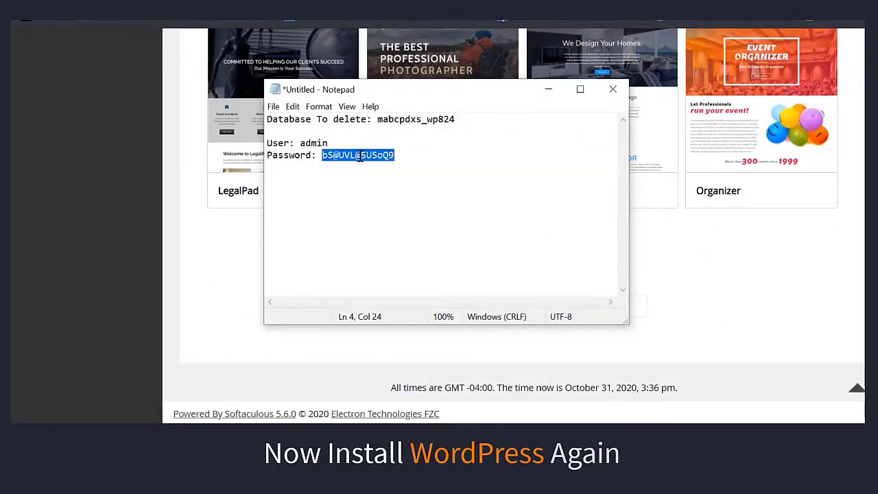
key(ctrl+v)
key(alt+Tab)
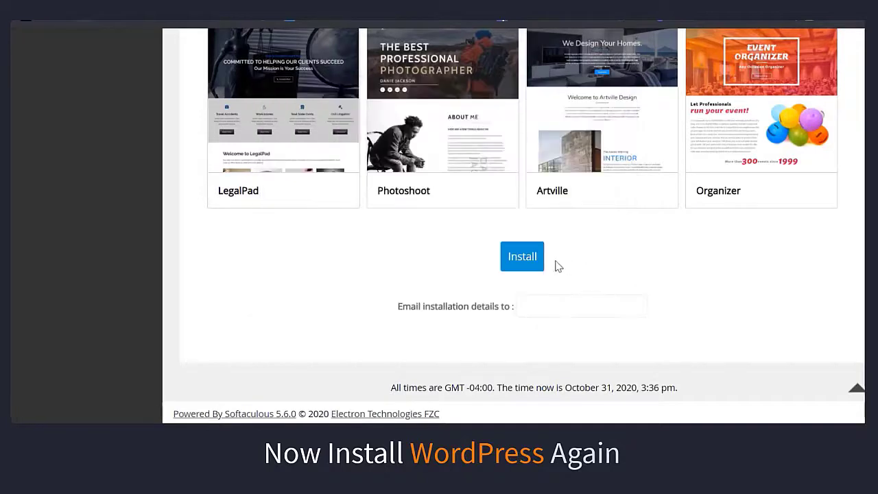
click(524, 260)
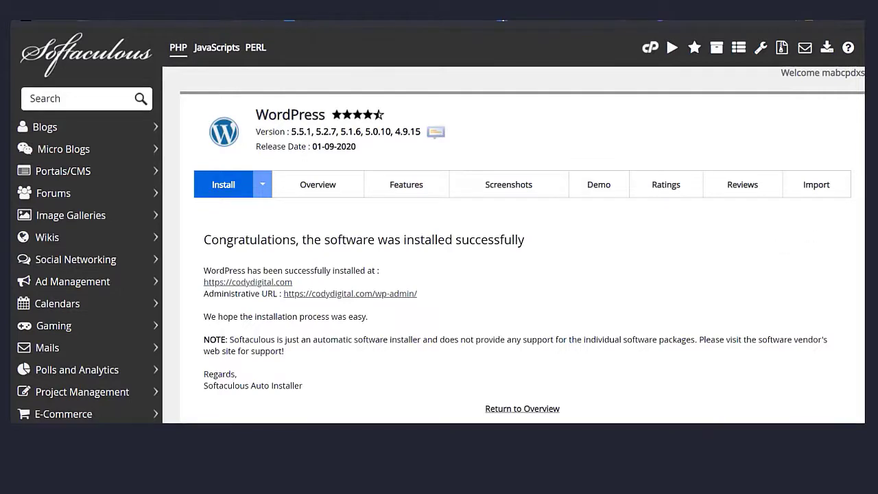
scroll(787, 246, down, 3)
scroll(439, 227, down, 2)
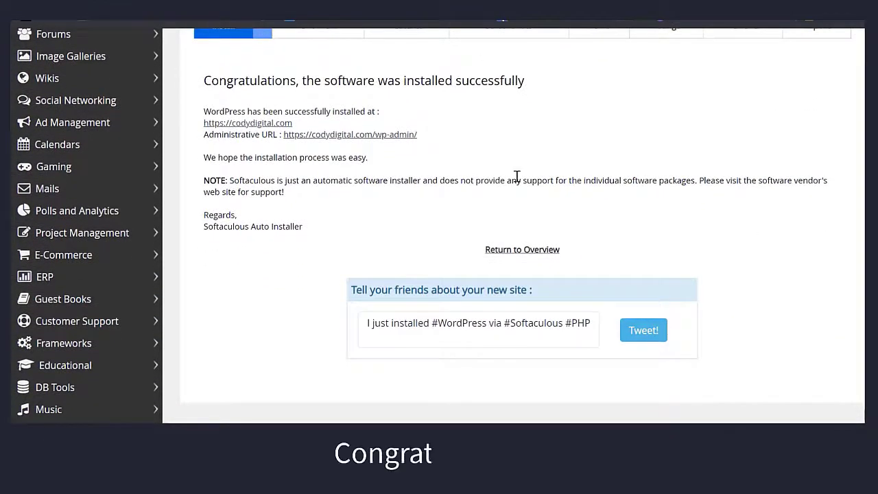
Step: Open the wp-admin dashboard, then visit the live 'My Blog' site showing the Hello world! post
click(383, 136)
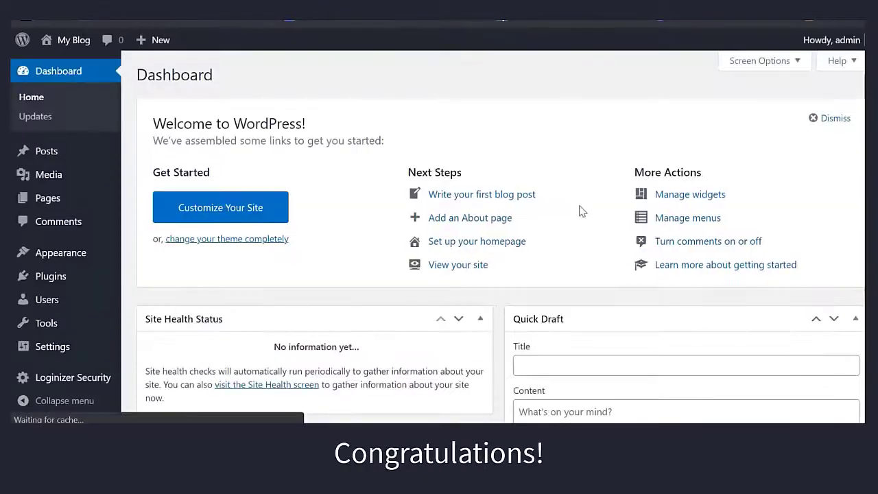
mouse_move(65, 37)
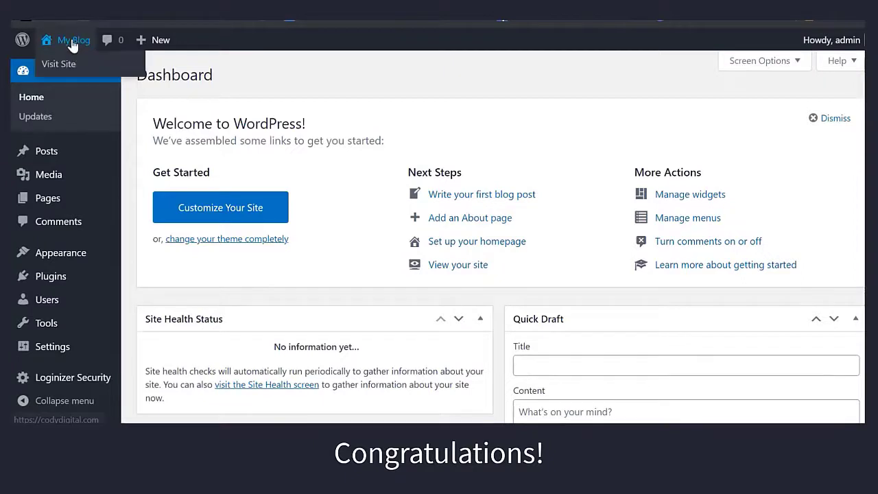
click(71, 65)
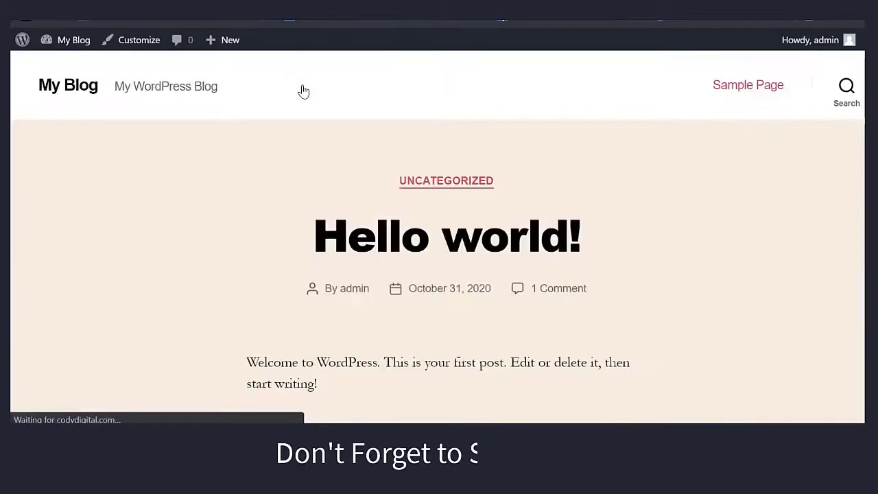
scroll(766, 153, down, 15)
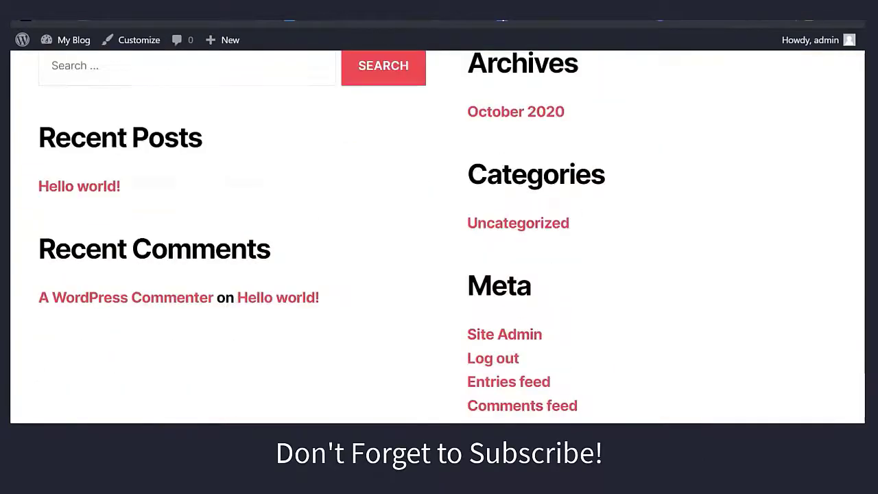
scroll(439, 233, up, 15)
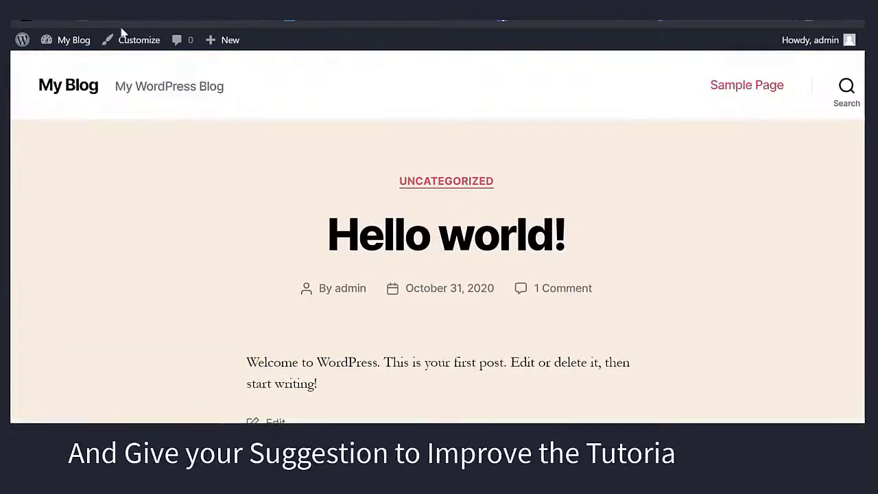
mouse_move(74, 42)
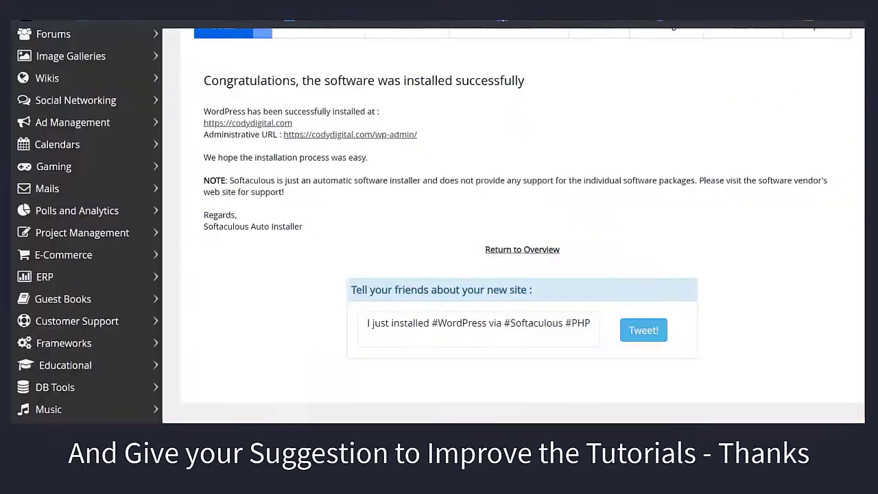